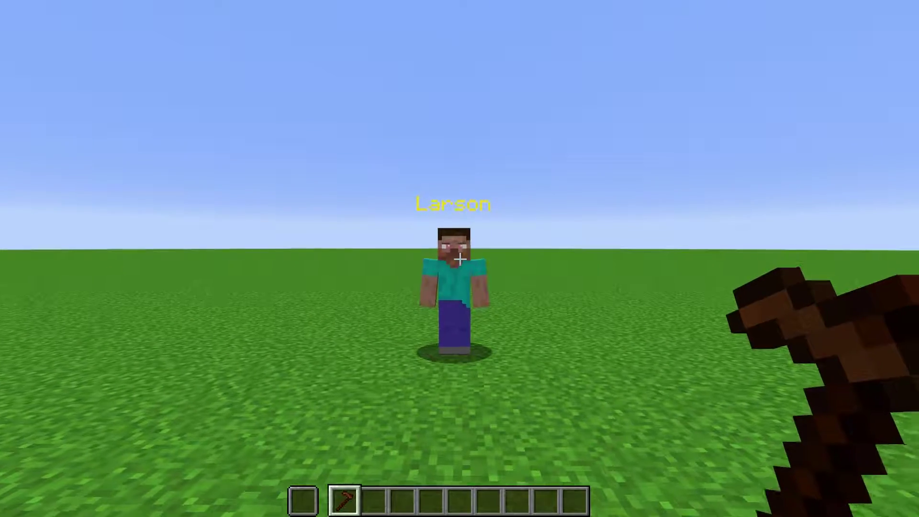
- Rename the NPC to Tutorial Bob in its Display settings
right_click(459, 259)
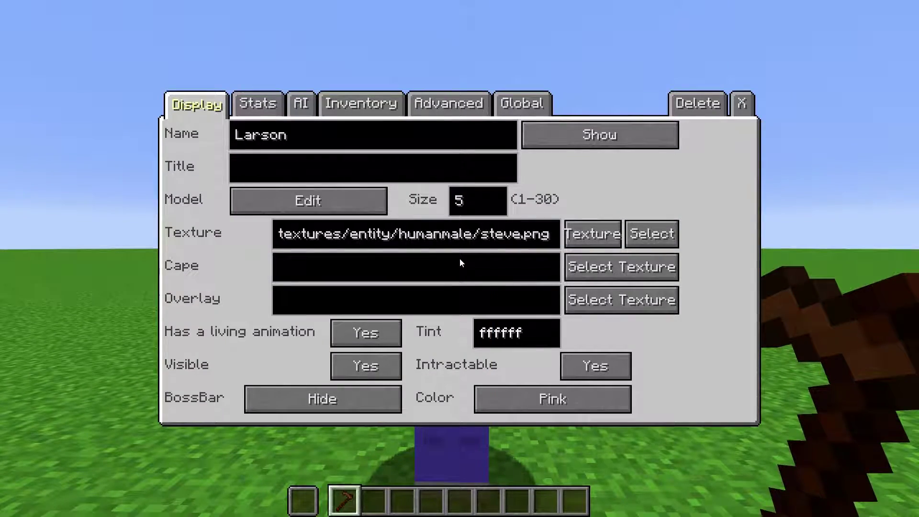
left_click(743, 103)
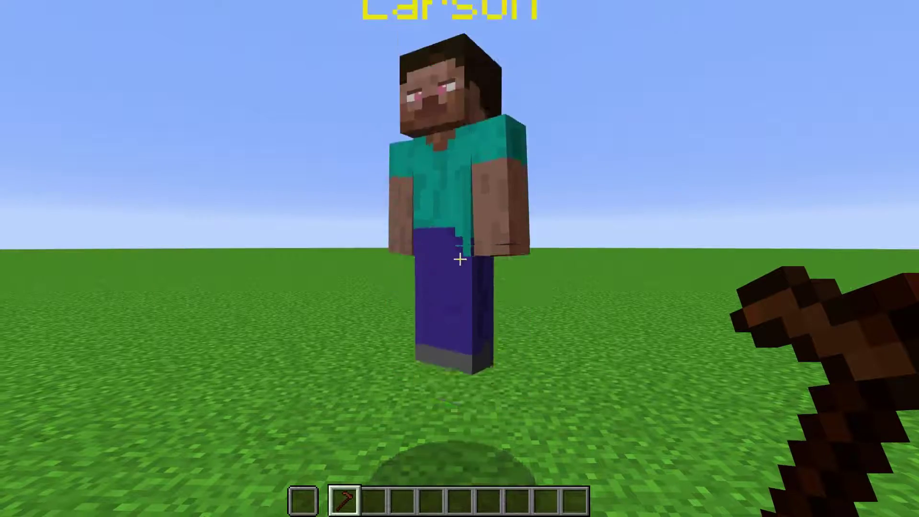
right_click(460, 258)
left_click(377, 120)
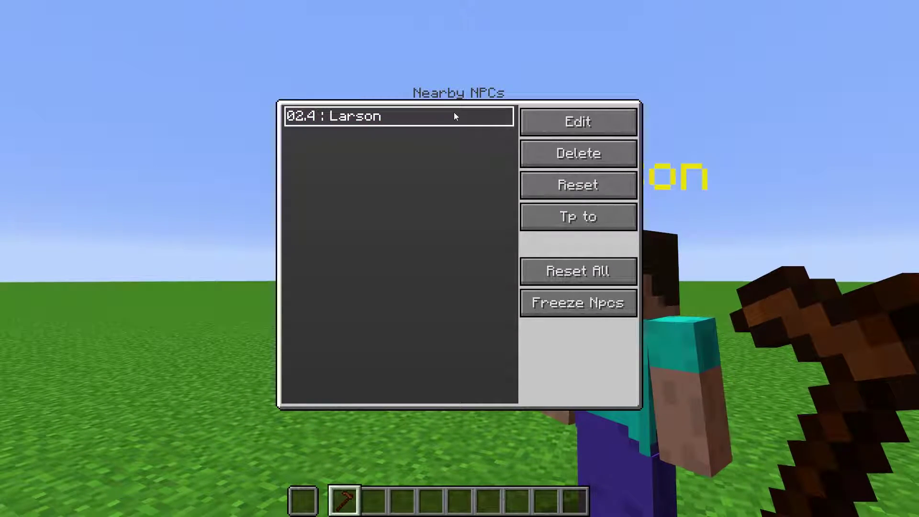
left_click(557, 121)
left_click(753, 104)
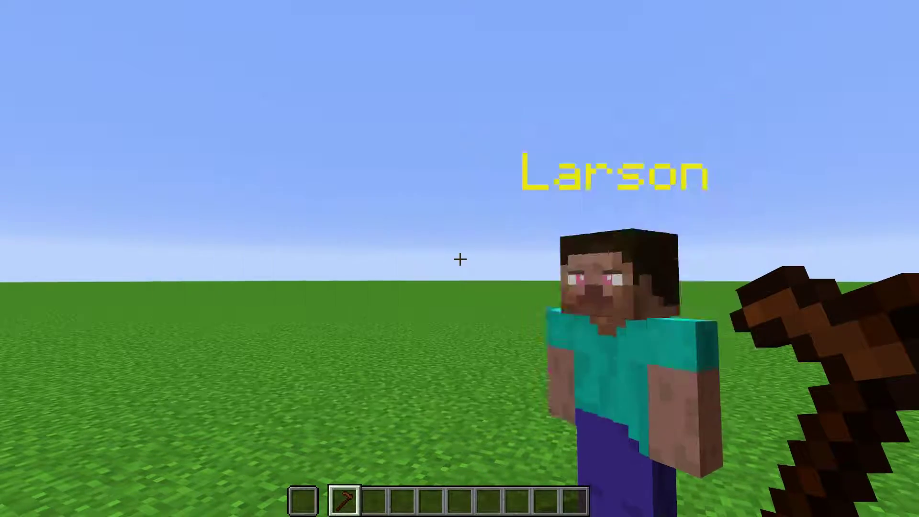
right_click(459, 258)
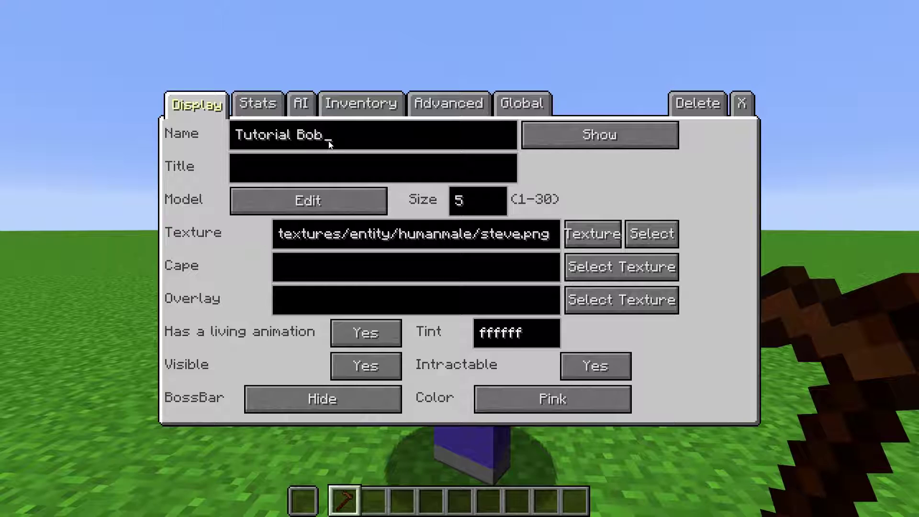
left_click(742, 103)
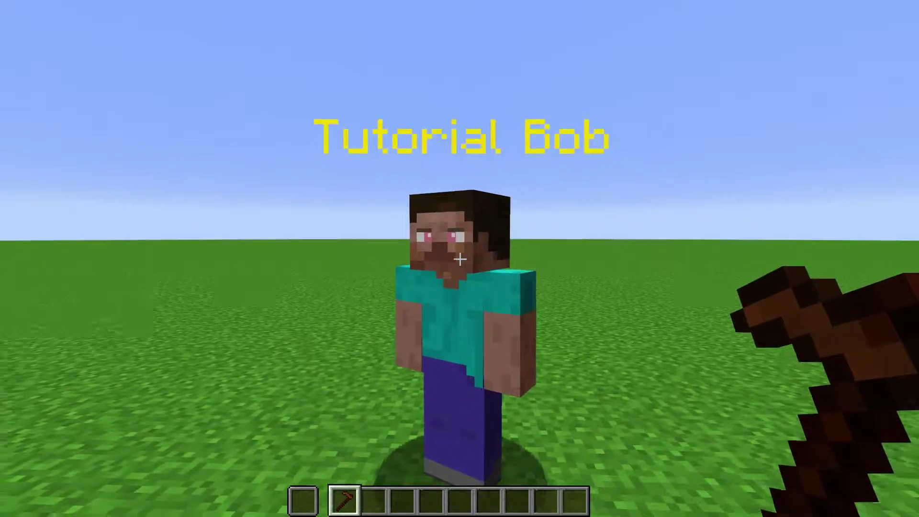
- Give Tutorial Bob the title 'Title'
right_click(460, 258)
left_click(330, 164)
type("T")
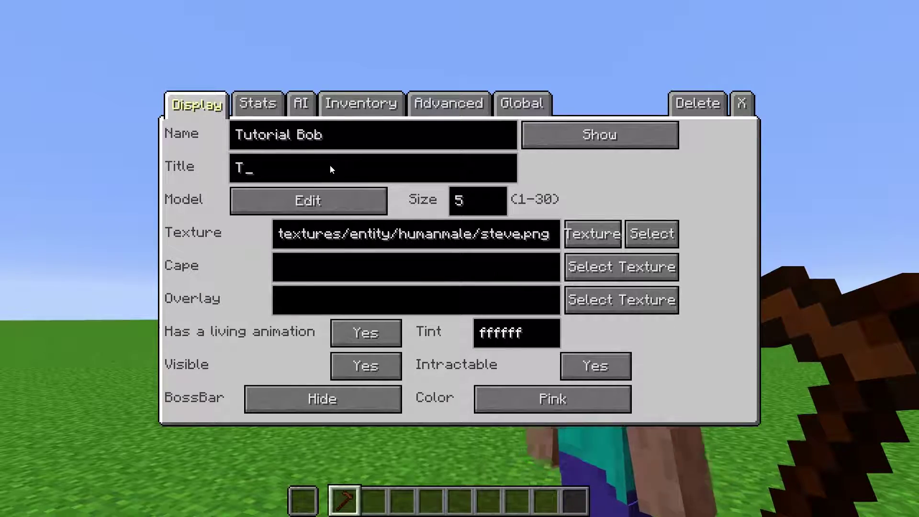
type("itle")
left_click(742, 103)
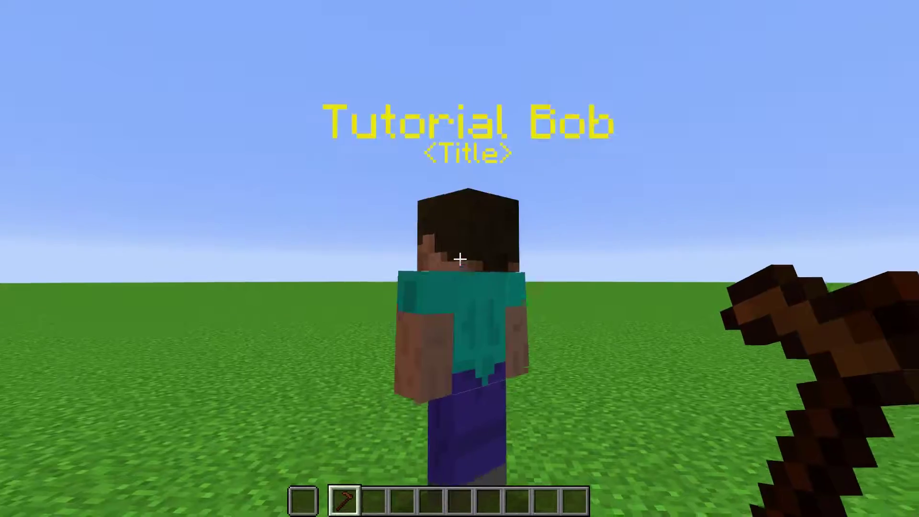
key("w")
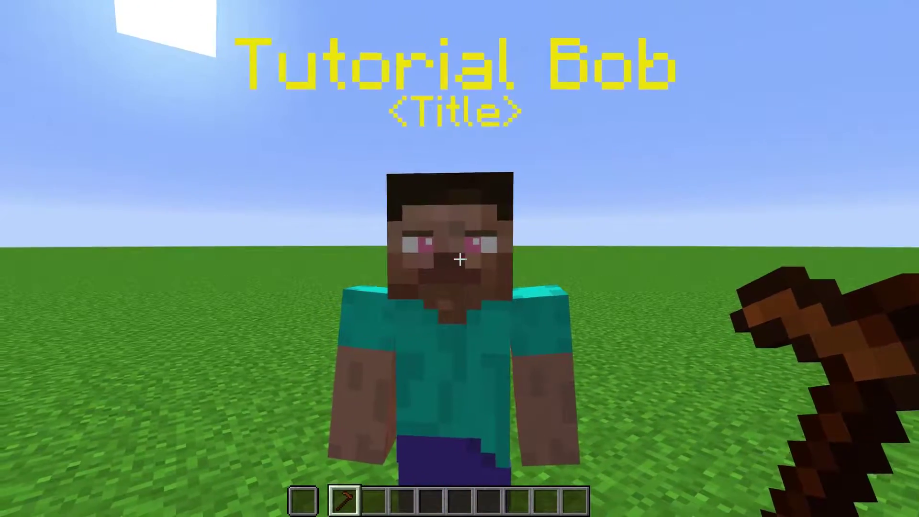
- Cycle the name display through Hide and Show when attacking, ending back on Show
right_click(459, 259)
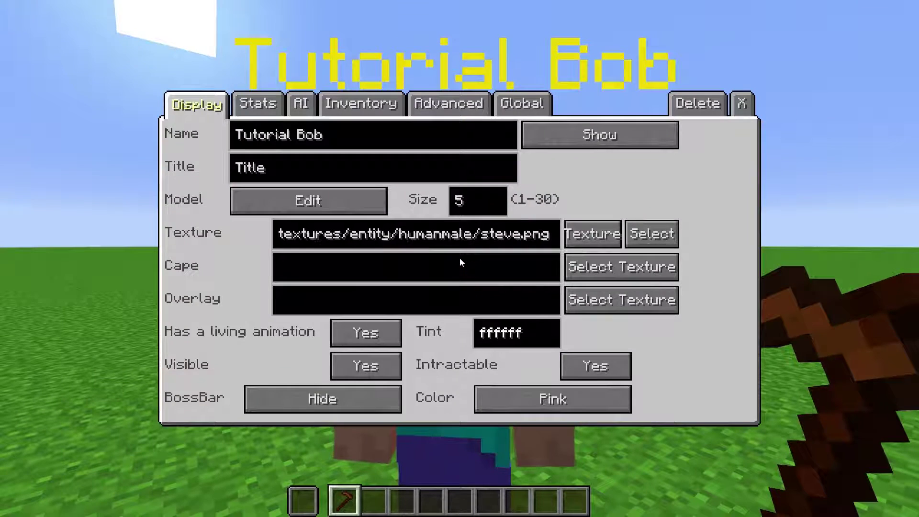
left_click(591, 142)
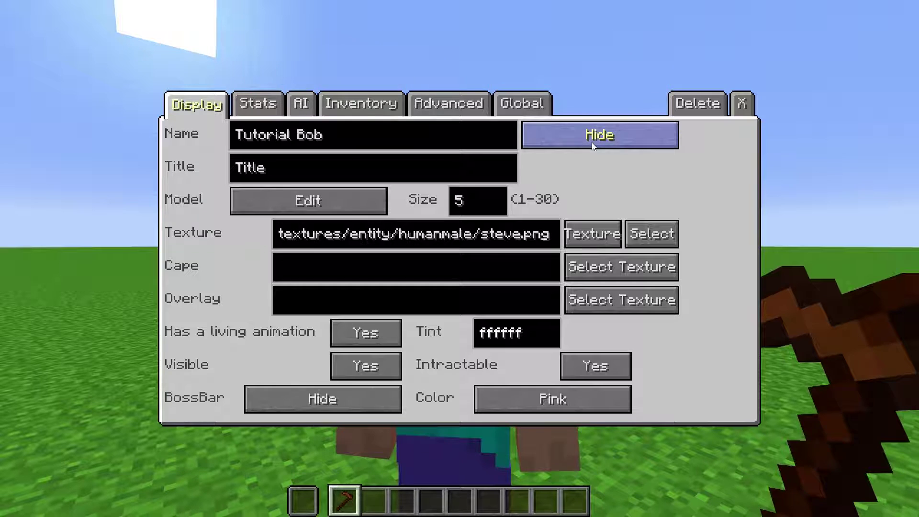
left_click(741, 104)
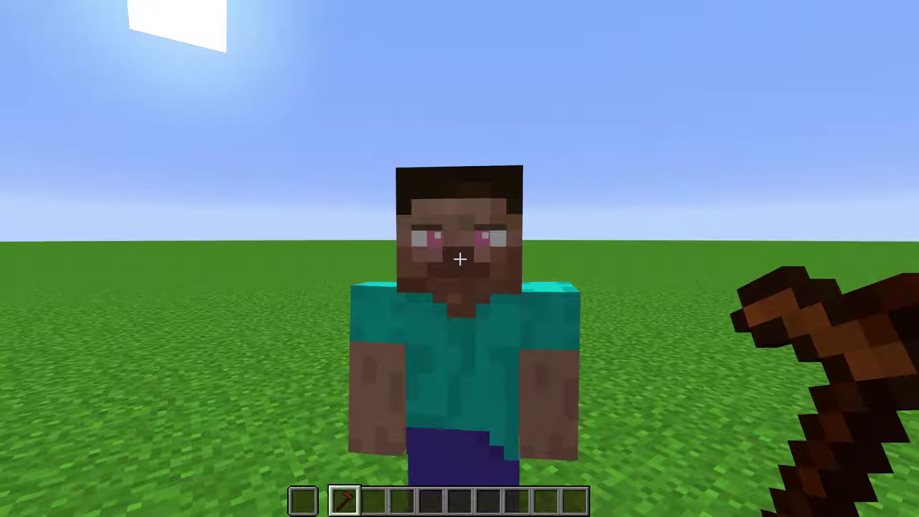
right_click(459, 259)
left_click(575, 145)
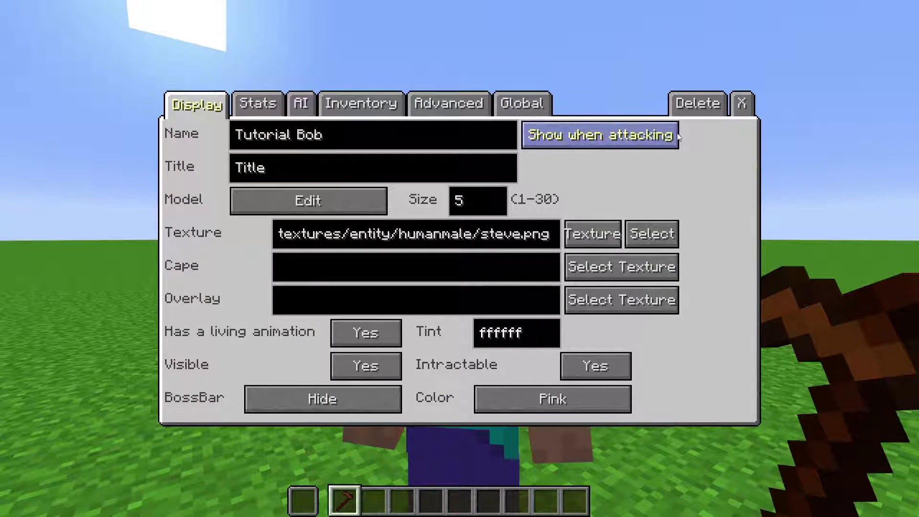
left_click(741, 106)
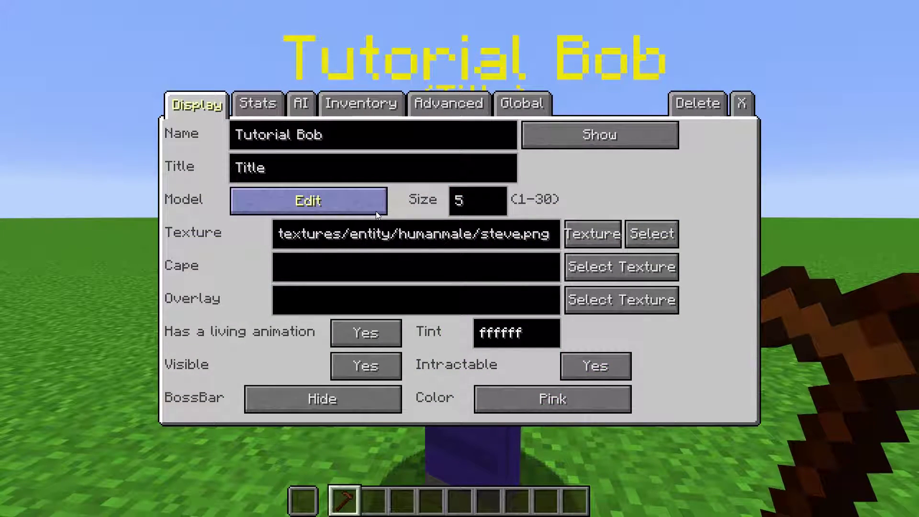
- Open the model editor's Beard options and cycle through the beard styles back to style 1
left_click(344, 203)
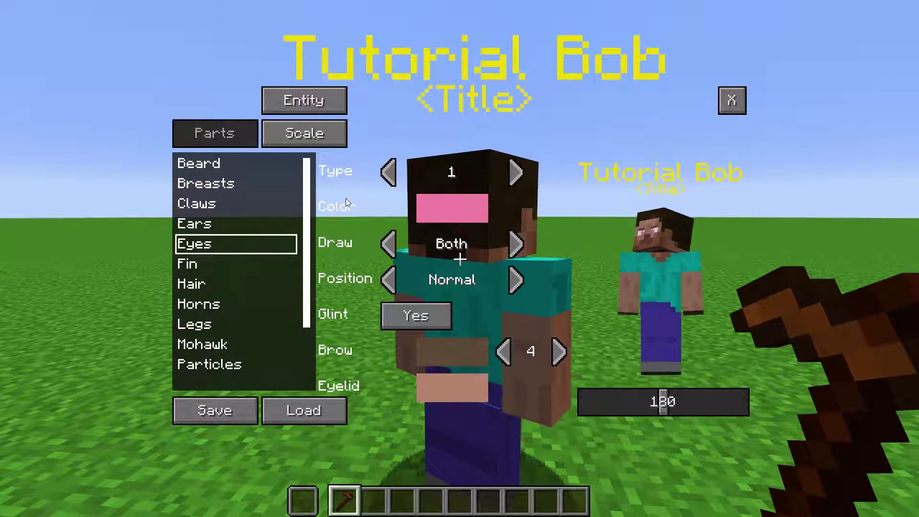
left_click(215, 166)
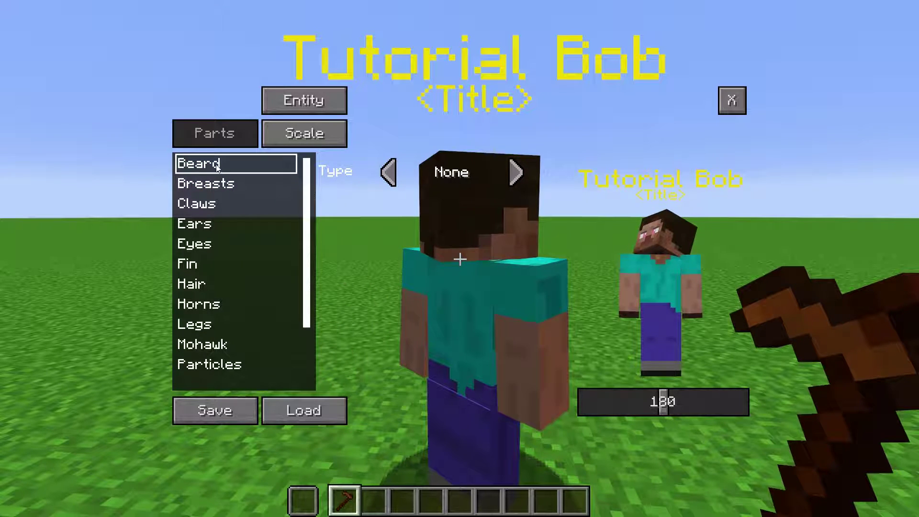
left_click(517, 173)
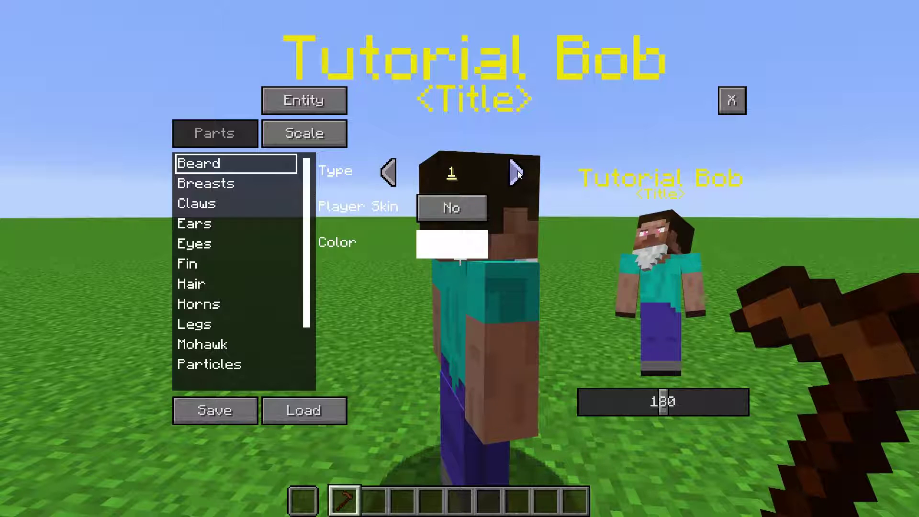
left_click(517, 173)
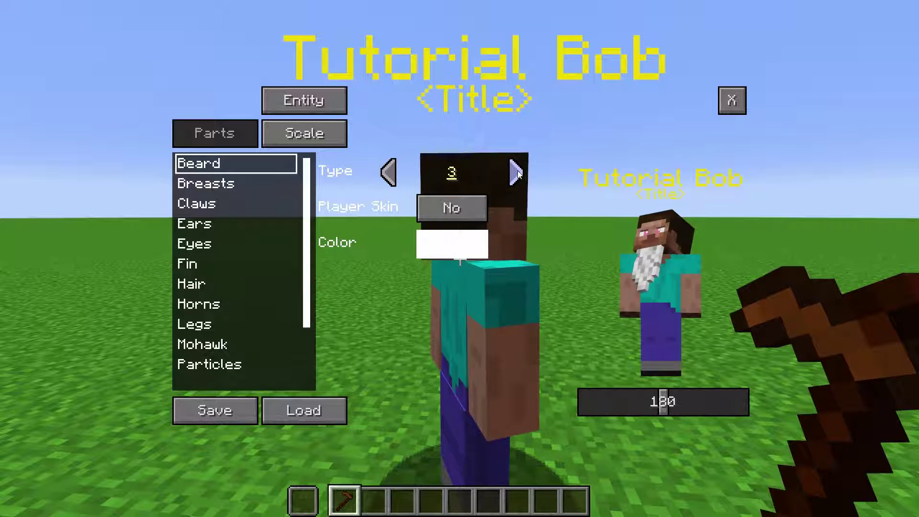
left_click(517, 173)
left_click(517, 173)
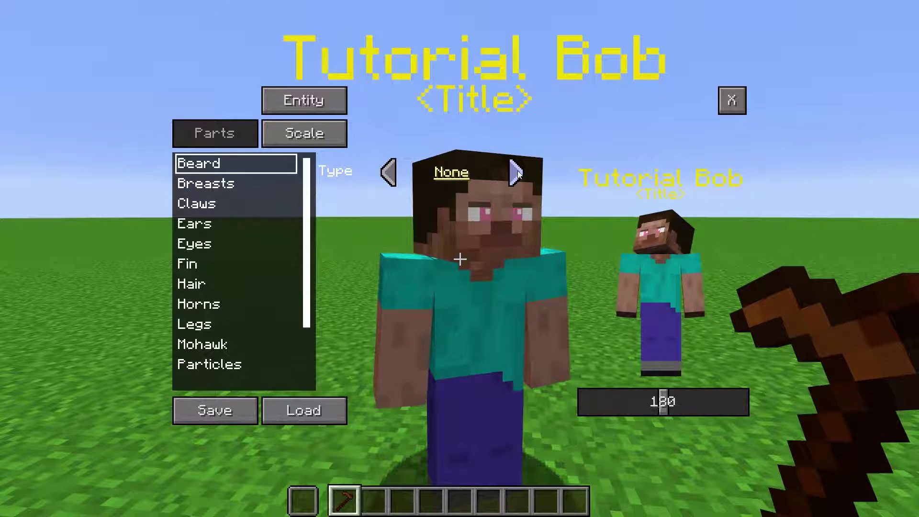
left_click(517, 173)
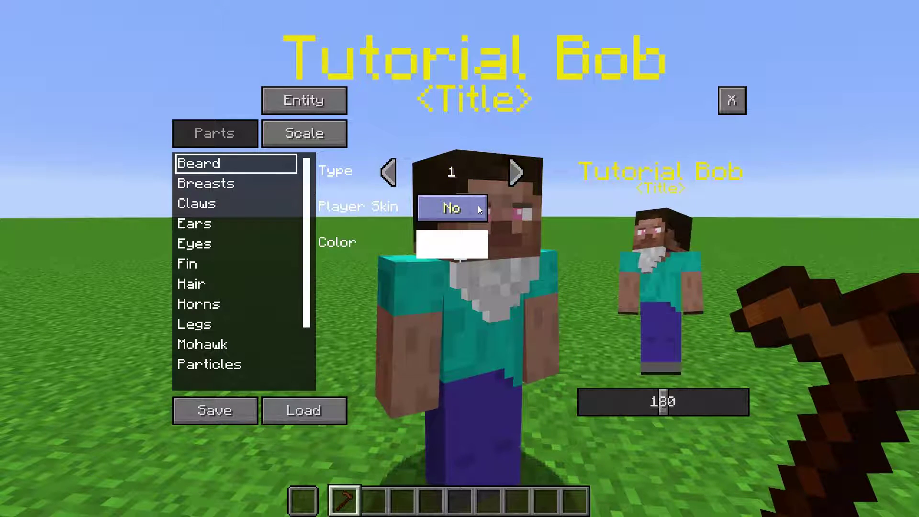
- Make the beard blue, toggle its player skin on and off, then set the beard to None
left_click(458, 244)
left_click_drag(409, 255, 448, 239)
left_click(489, 124)
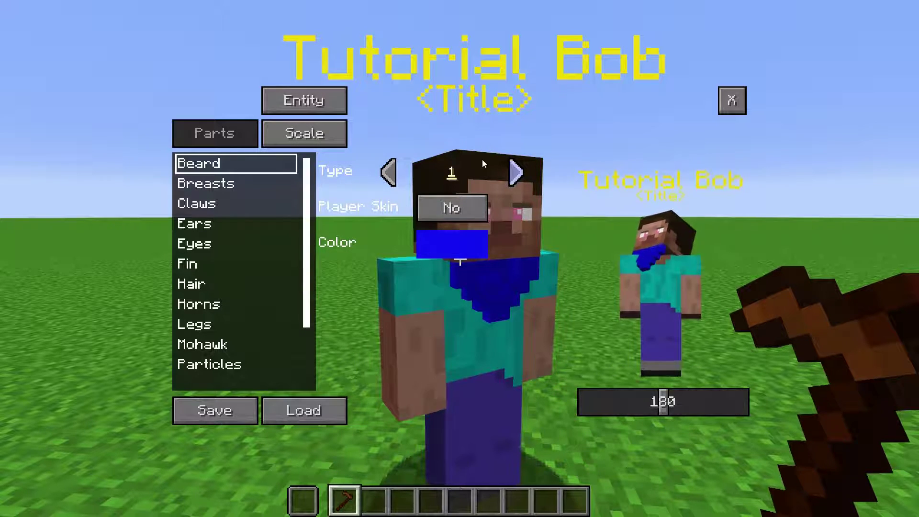
left_click(464, 207)
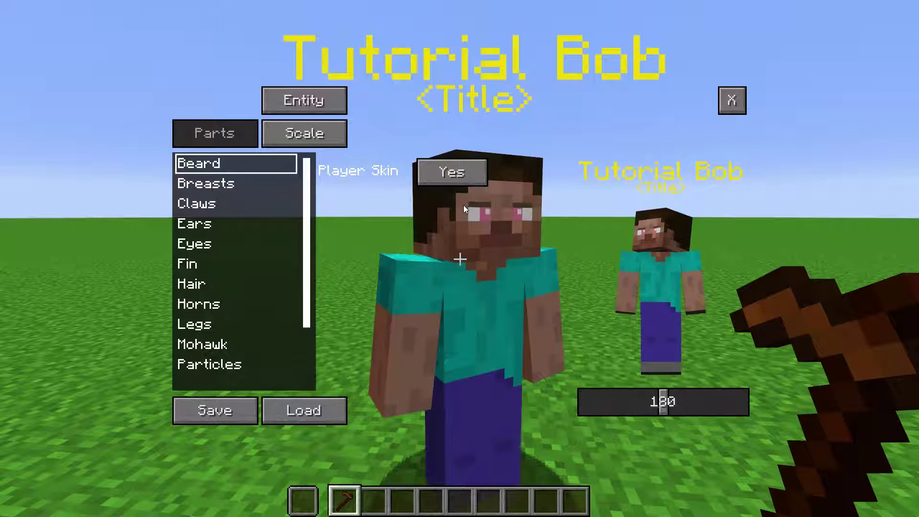
left_click(458, 178)
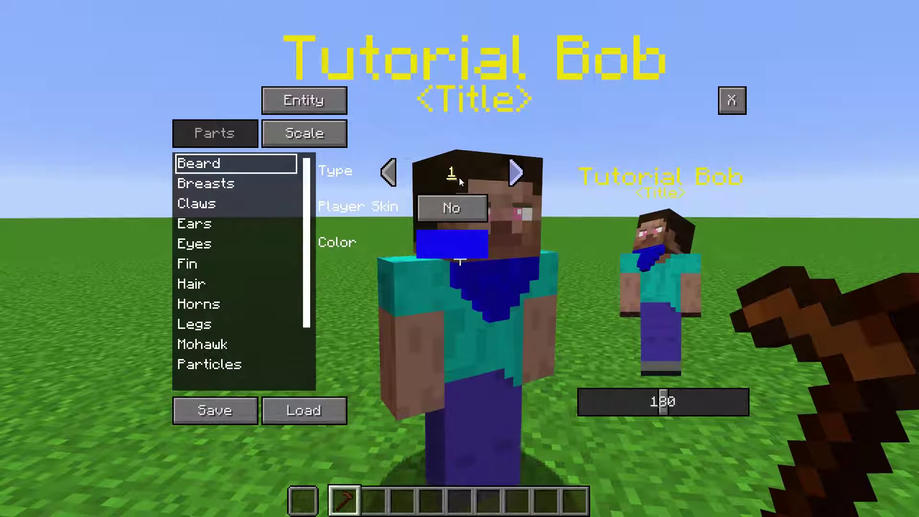
left_click(388, 172)
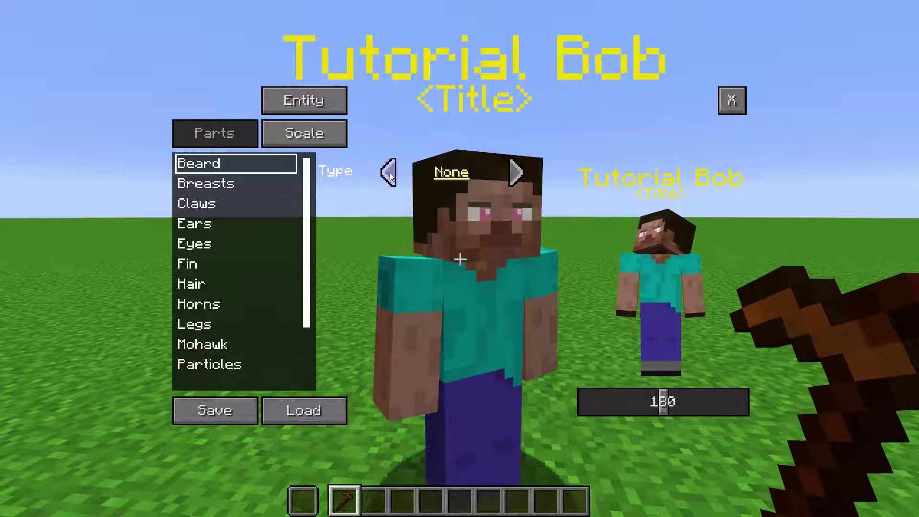
- Try Naga legs with the player skin, then set the legs back to Normal
left_click(221, 323)
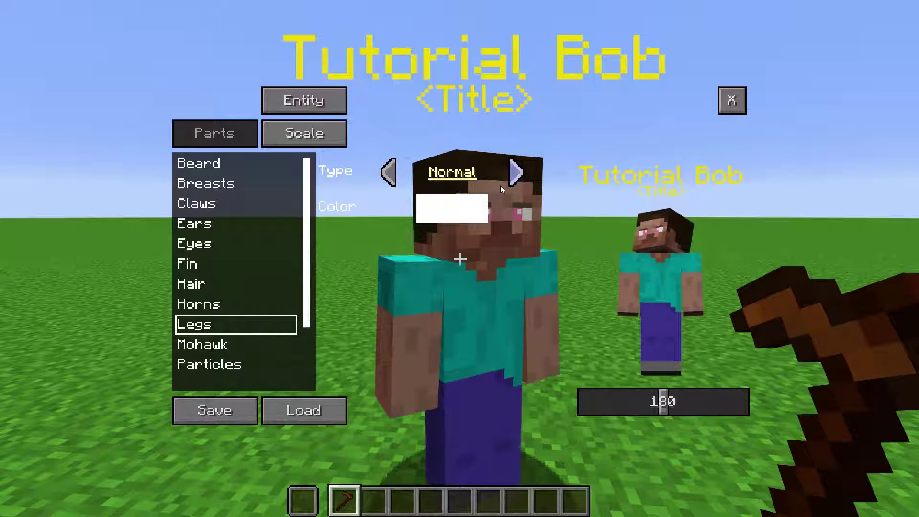
left_click(514, 173)
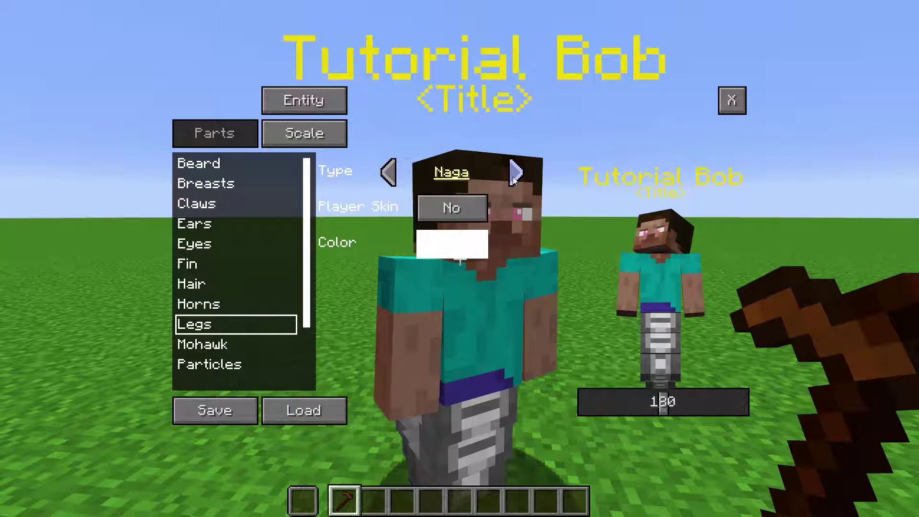
left_click(459, 206)
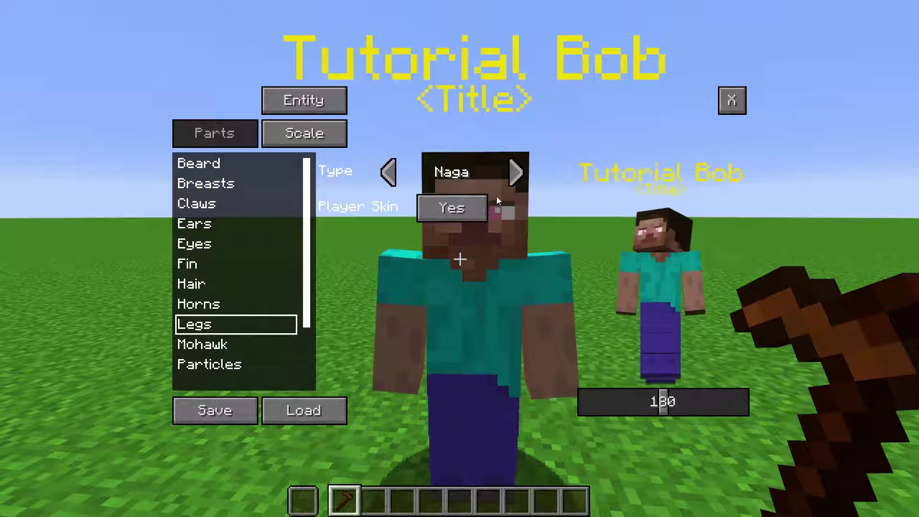
left_click(397, 174)
- Turn the preview NPC to 250 degrees and show the Eyes part settings
mouse_move(661, 399)
left_mouse_down()
mouse_move(719, 397)
mouse_move(594, 398)
mouse_move(662, 400)
left_mouse_up()
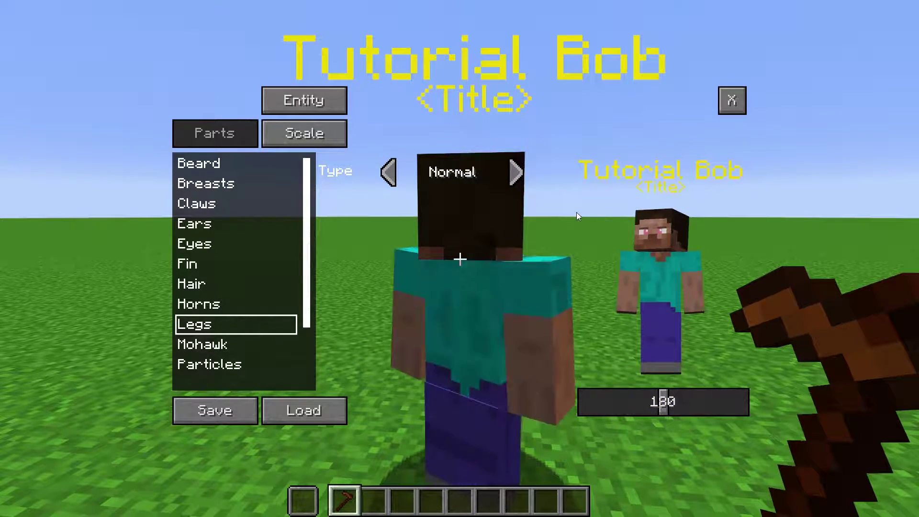
left_click(203, 246)
scroll(200, 251, "down", 2)
- Set the eye type to 1 and pick a magenta eye colour from the spectrum
scroll(201, 251, "up", 3)
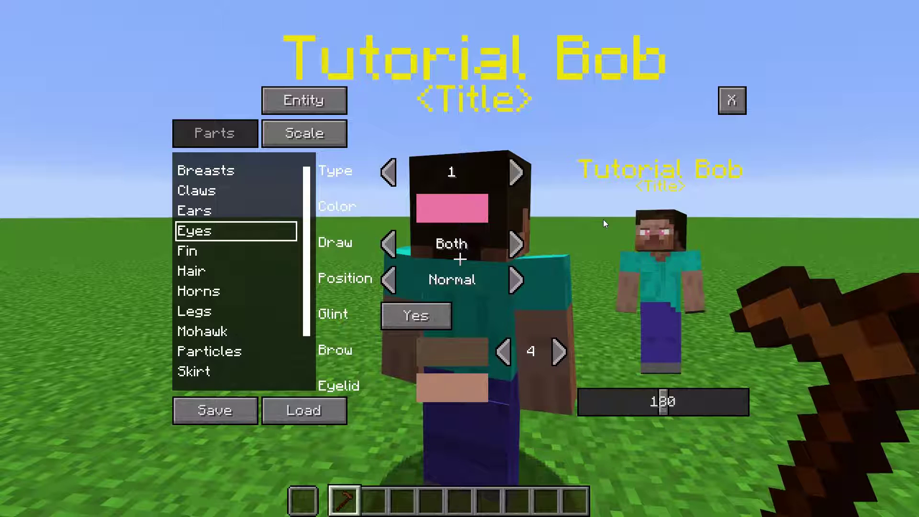
left_click(514, 180)
left_click(515, 180)
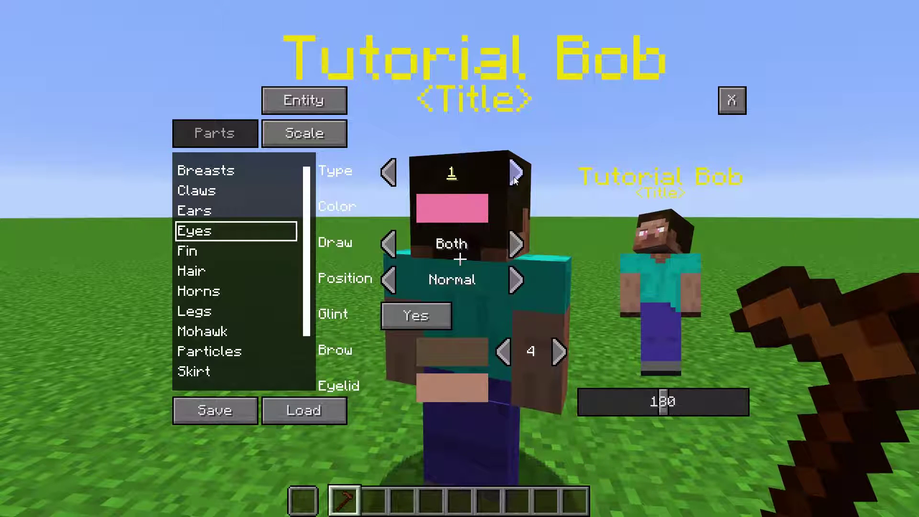
left_click(472, 207)
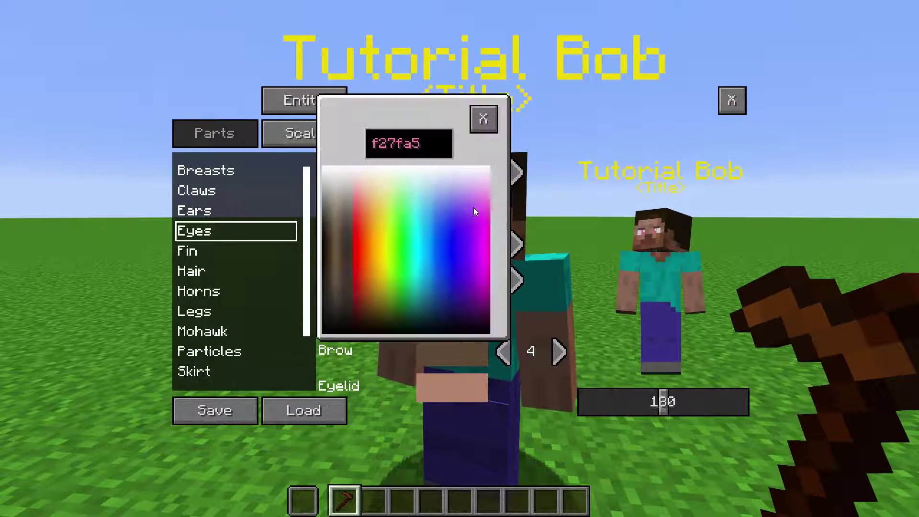
left_click_drag(366, 239, 432, 251)
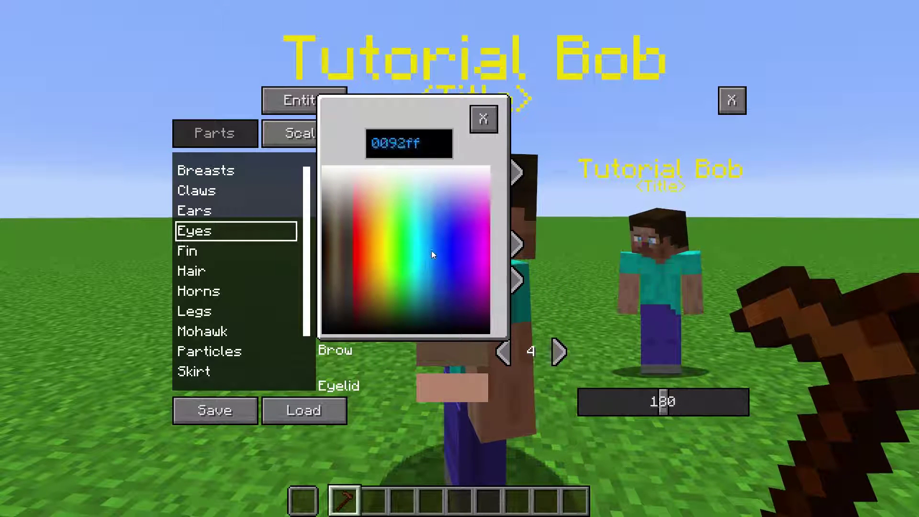
left_click(374, 243)
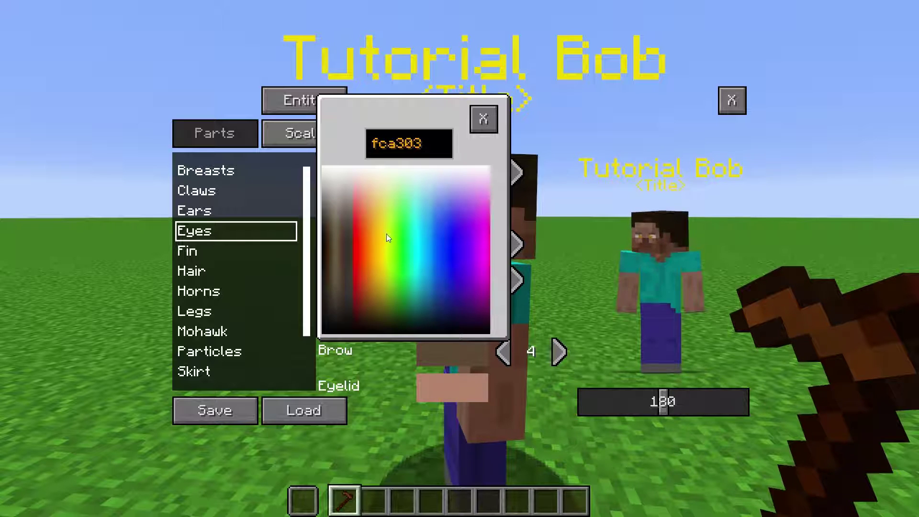
left_click(480, 186)
left_click_drag(481, 186, 480, 225)
left_click(484, 119)
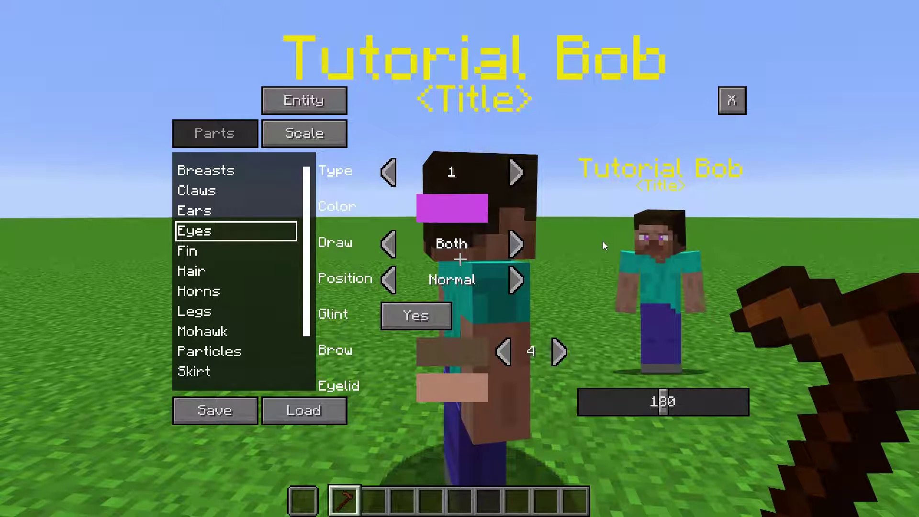
- Try the eye Draw, Position and Glint options, ending on both eyes, Normal position, glint on
left_click(518, 244)
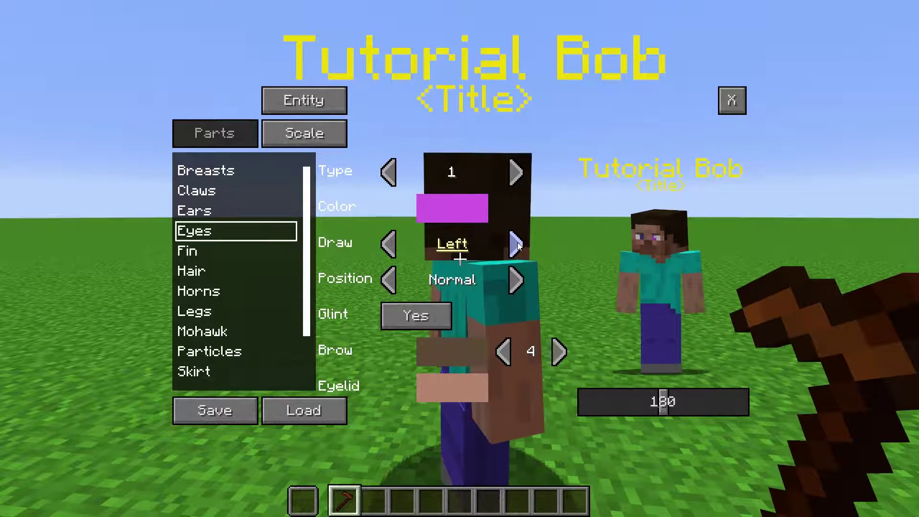
left_click(518, 244)
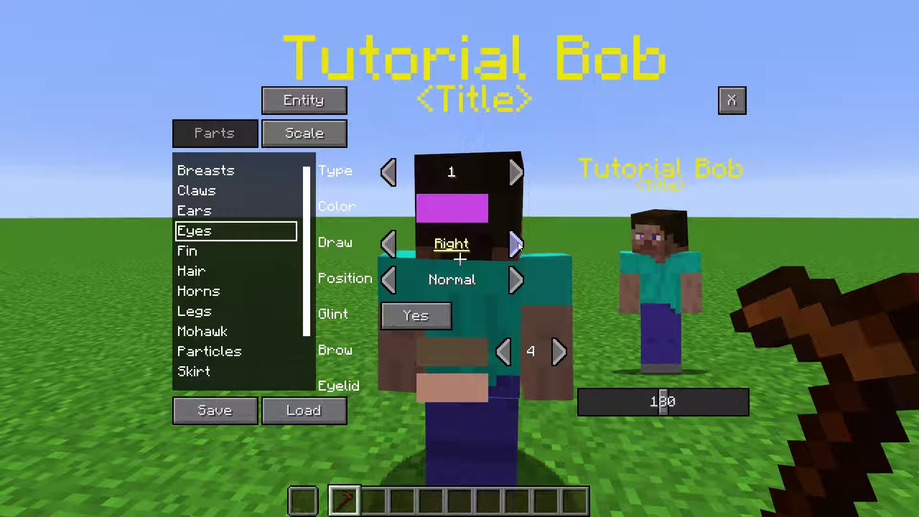
left_click(518, 244)
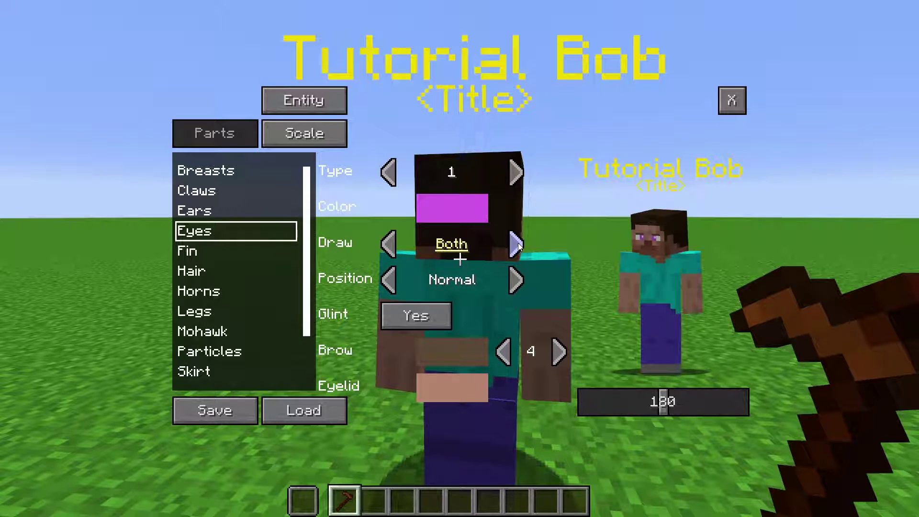
left_click(518, 280)
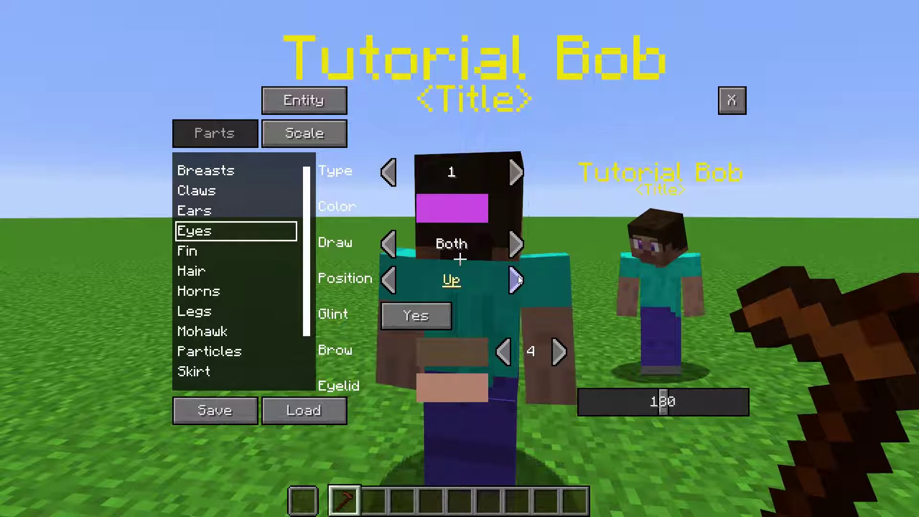
left_click(394, 280)
left_click(394, 281)
left_click(394, 281)
left_click(393, 281)
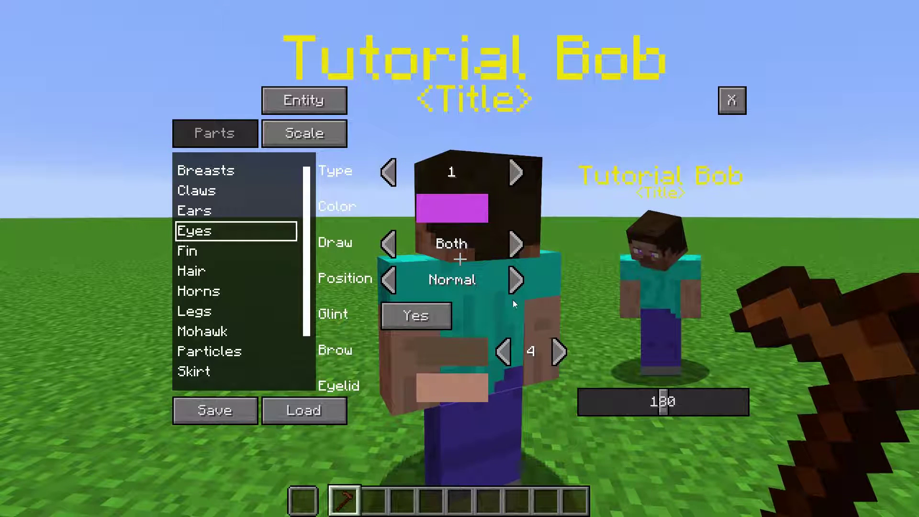
left_click(441, 317)
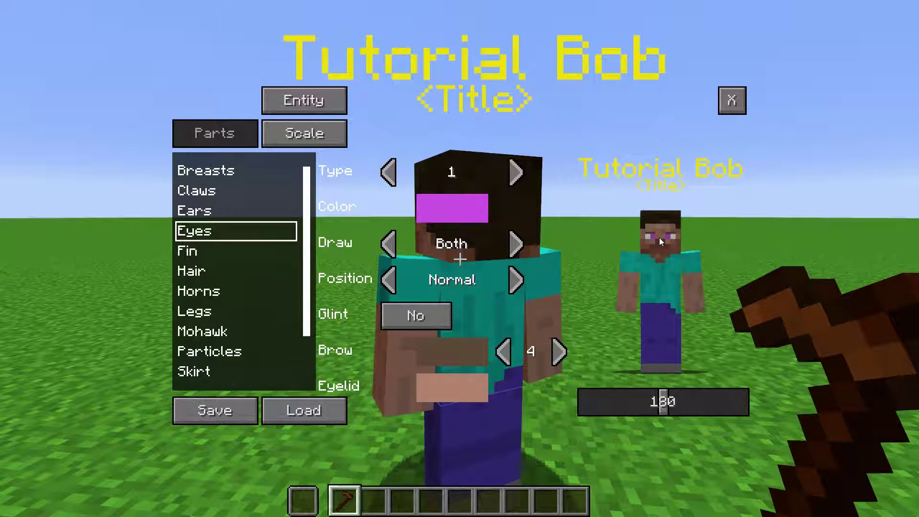
left_click(420, 316)
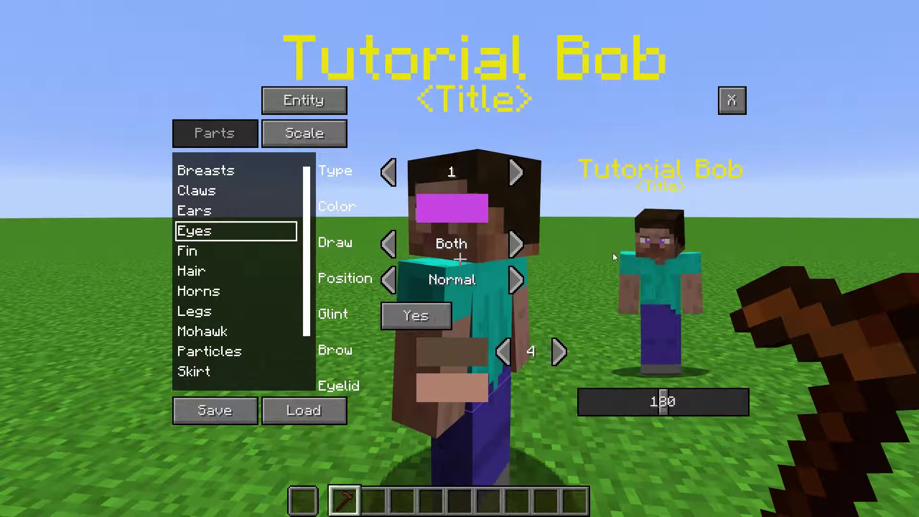
- Colour the eyebrows yellow and cycle through the eyebrow styles
left_click(461, 347)
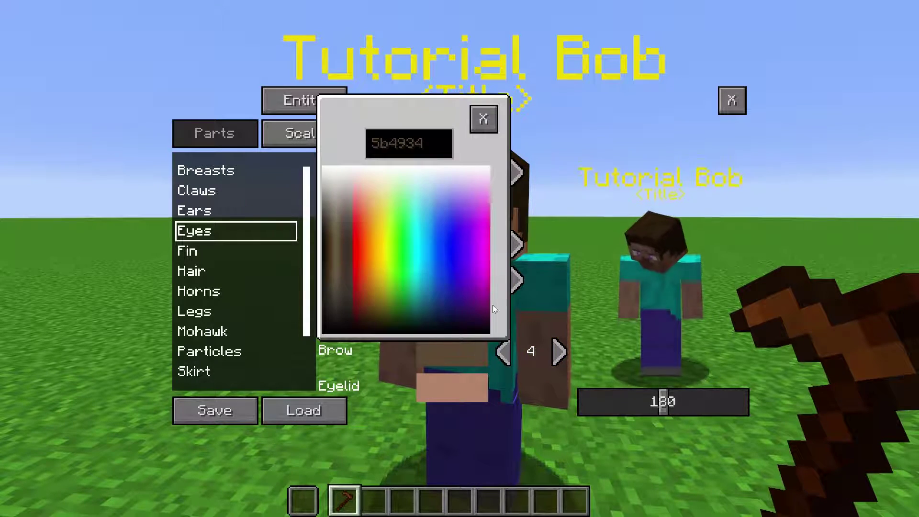
left_click(472, 217)
left_click(435, 222)
left_click(380, 232)
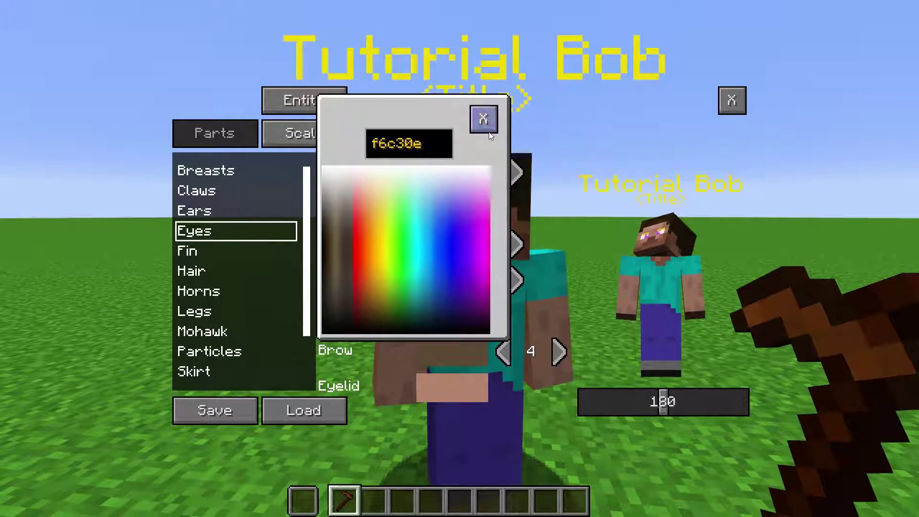
left_click(484, 118)
left_click(559, 349)
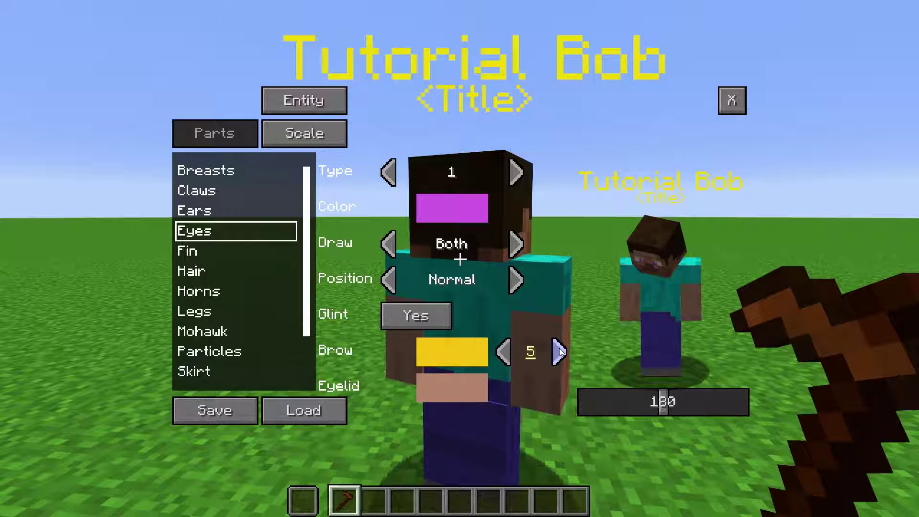
left_click(558, 353)
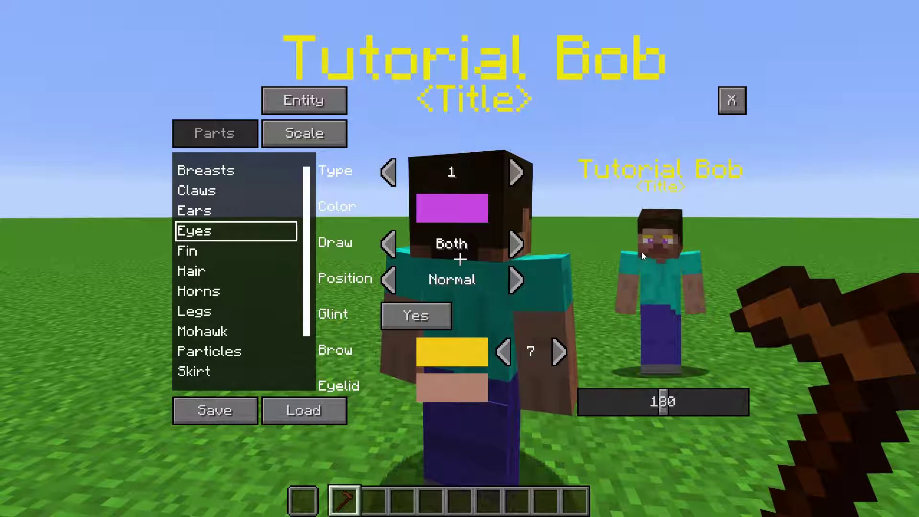
left_click(553, 352)
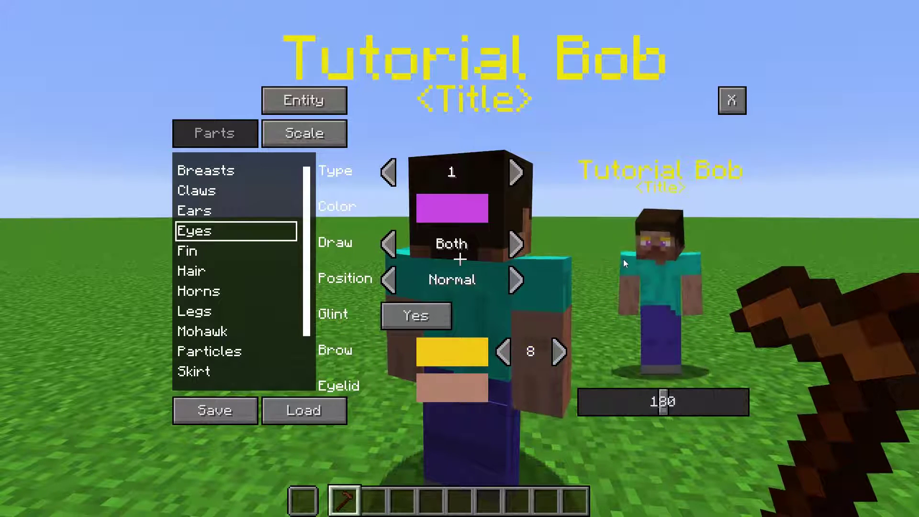
left_click(558, 352)
left_click(559, 352)
left_click(558, 352)
left_click(559, 352)
left_click(559, 352)
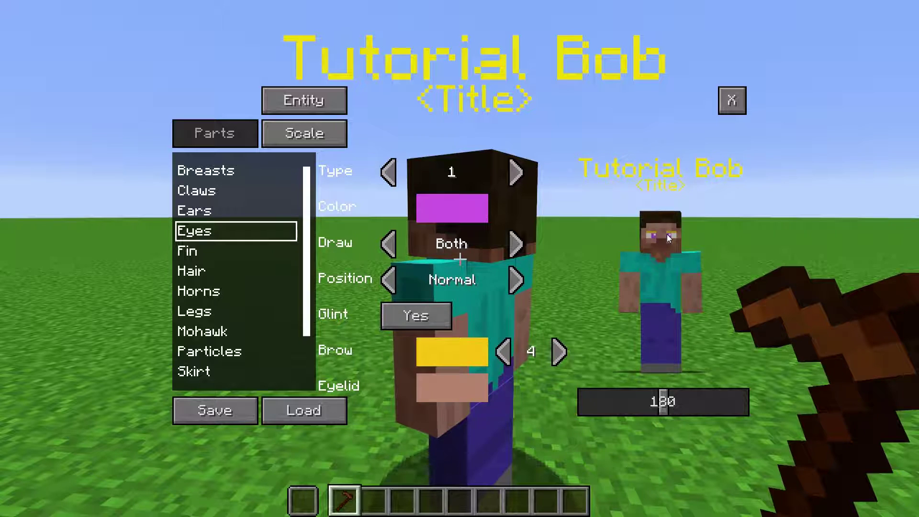
- Set the eyelid colour to blue and bring up the Scale settings
left_click(476, 381)
left_click(467, 273)
left_click(484, 119)
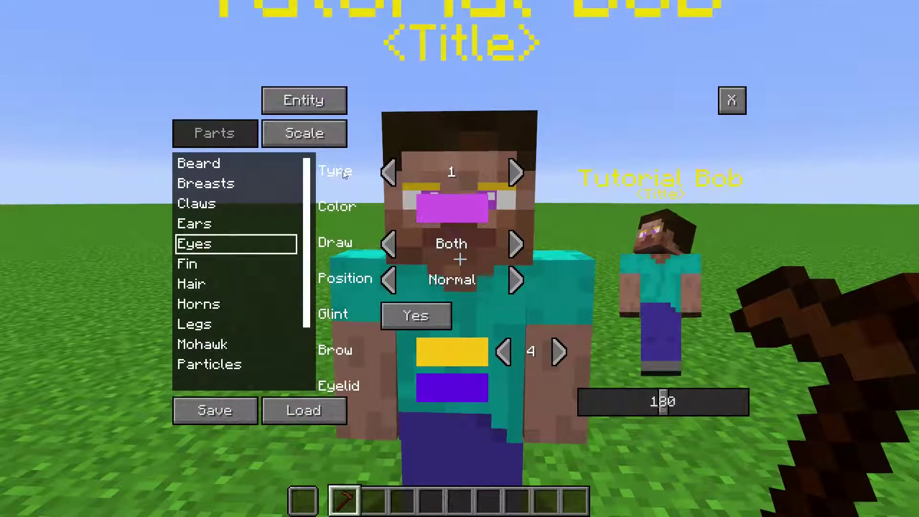
left_click(330, 133)
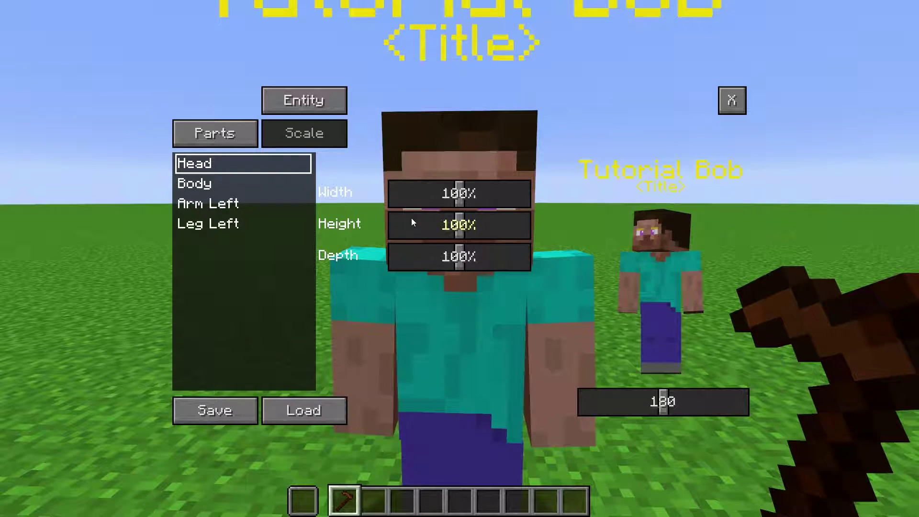
- Stretch the head width wider, then restore it to 100%
left_click(229, 184)
left_click(227, 167)
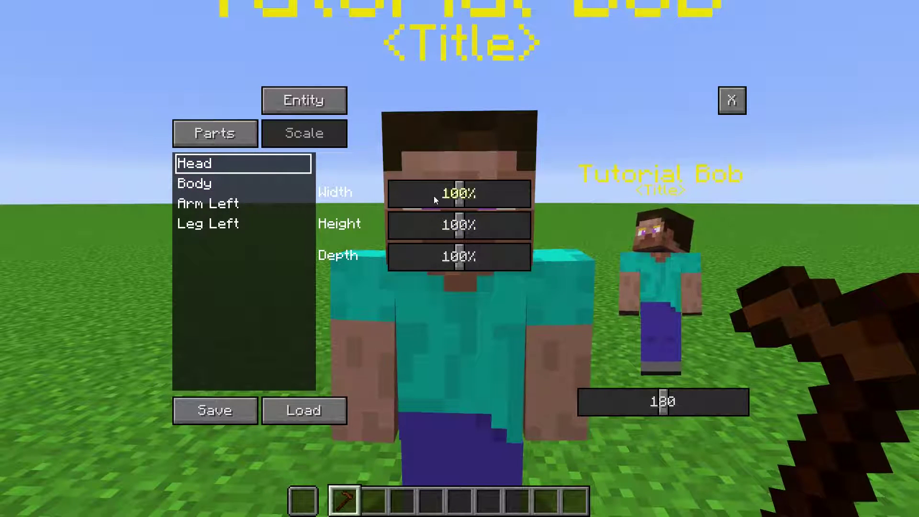
left_click_drag(460, 195, 460, 258)
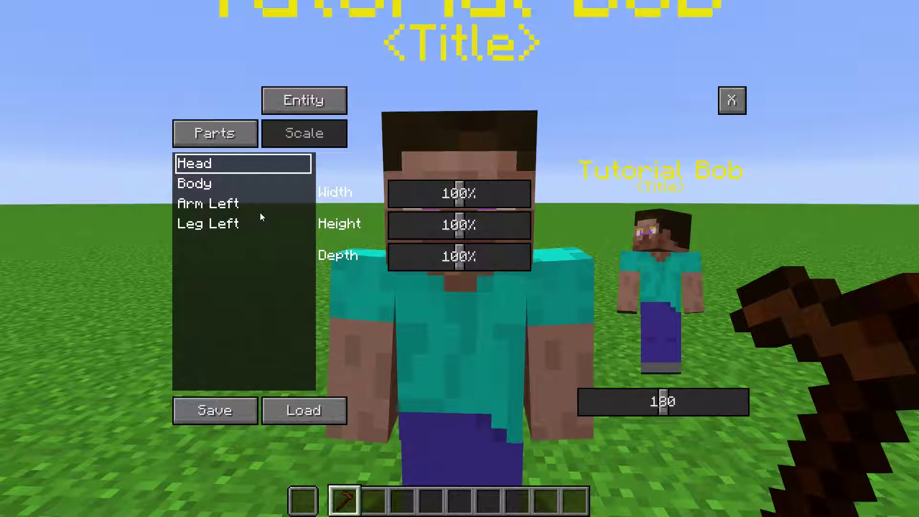
left_click(233, 205)
- Try scaling the legs separately, then share the leg scale at about 110% width
left_click(242, 229)
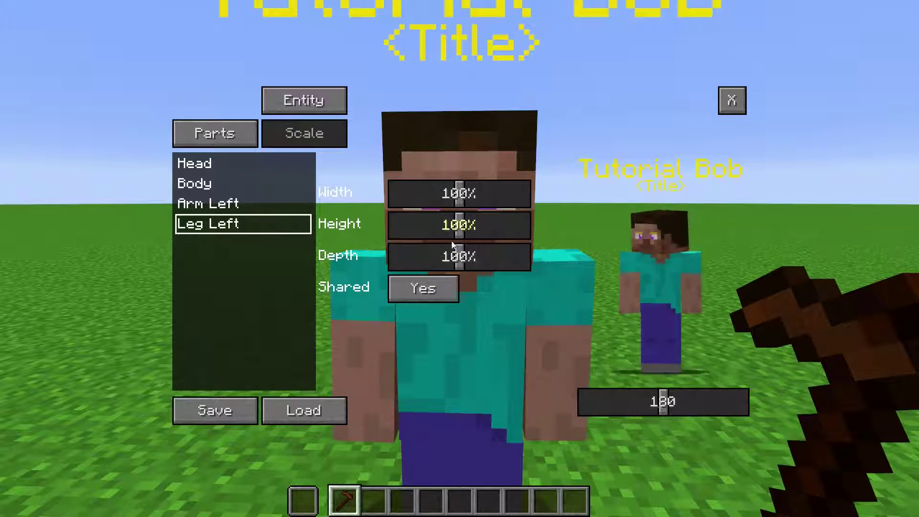
left_click(423, 288)
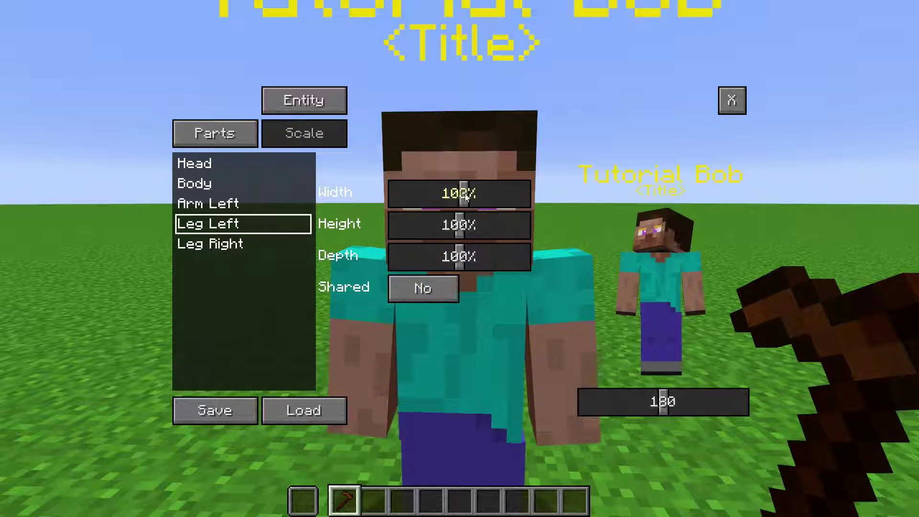
left_click_drag(459, 194, 494, 197)
left_click(261, 243)
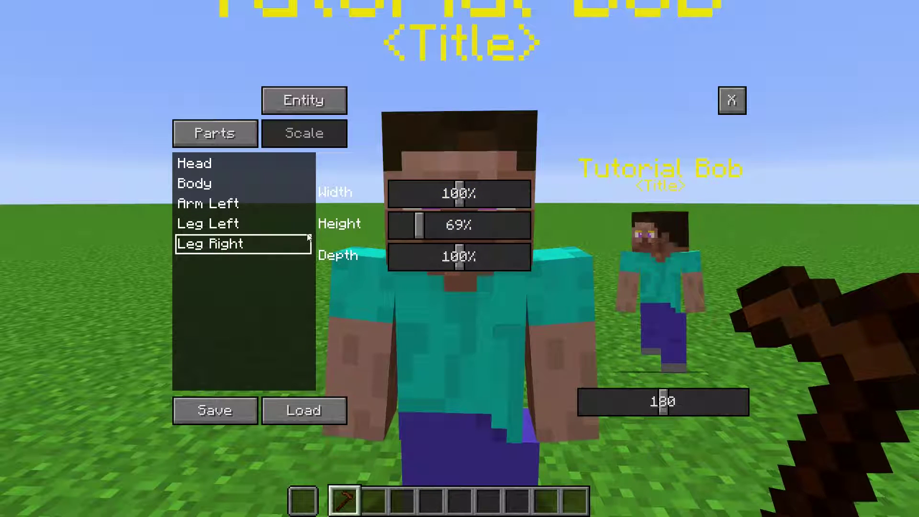
left_click(240, 223)
left_click(423, 289)
left_click_drag(455, 194, 472, 196)
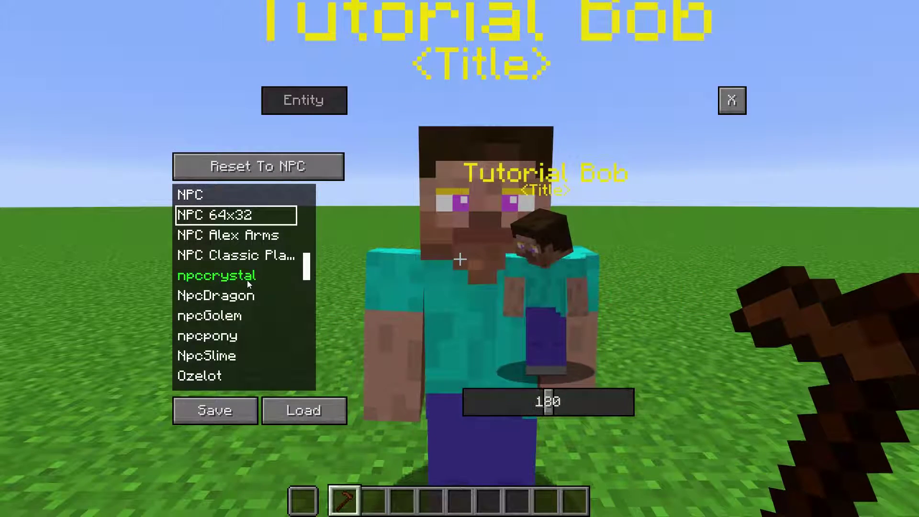
- Try the NpcSlime, quark:ashen, quark:pirate, Silverfish, Spider and Vex entity models
scroll(242, 280, "down", 1)
left_click(228, 294)
scroll(219, 296, "down", 2)
left_click(218, 315)
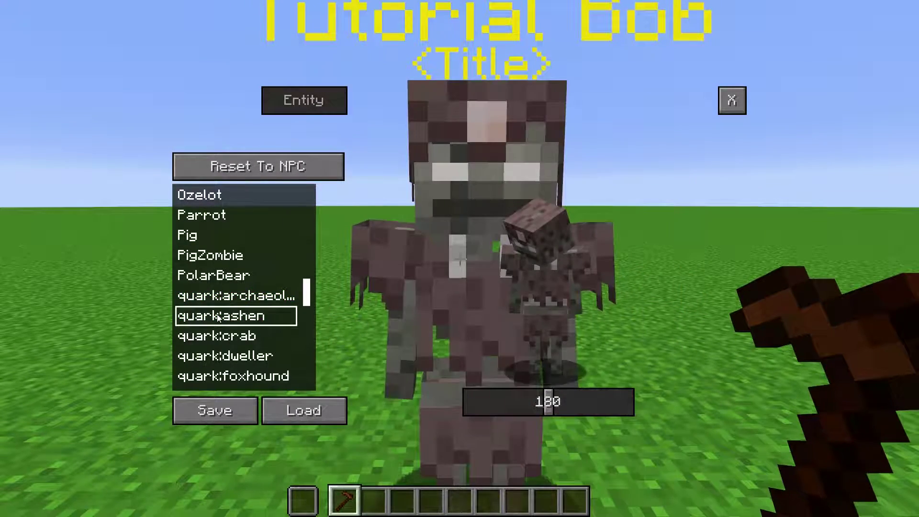
scroll(217, 314, "down", 2)
left_click(218, 315)
scroll(217, 315, "down", 1)
scroll(217, 315, "down", 2)
left_click(217, 314)
scroll(216, 314, "down", 2)
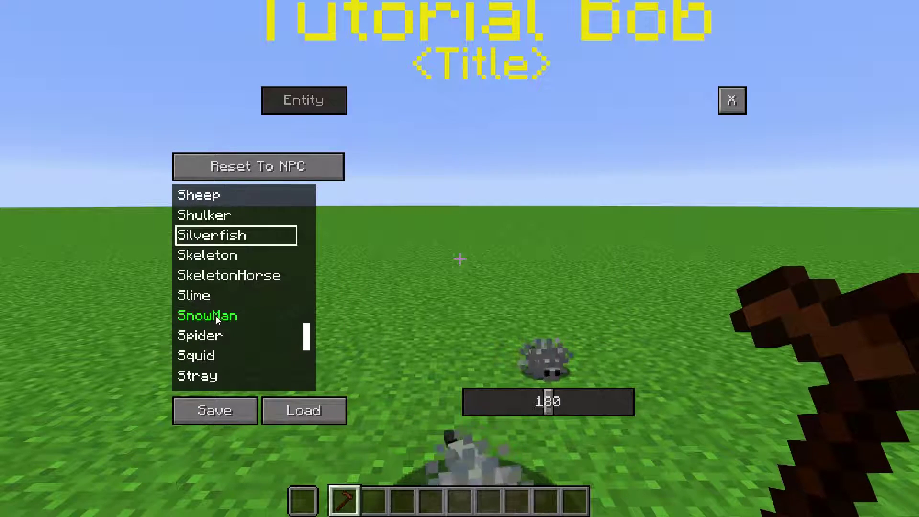
left_click(217, 335)
scroll(217, 335, "down", 2)
left_click(216, 336)
scroll(251, 278, "up", 3)
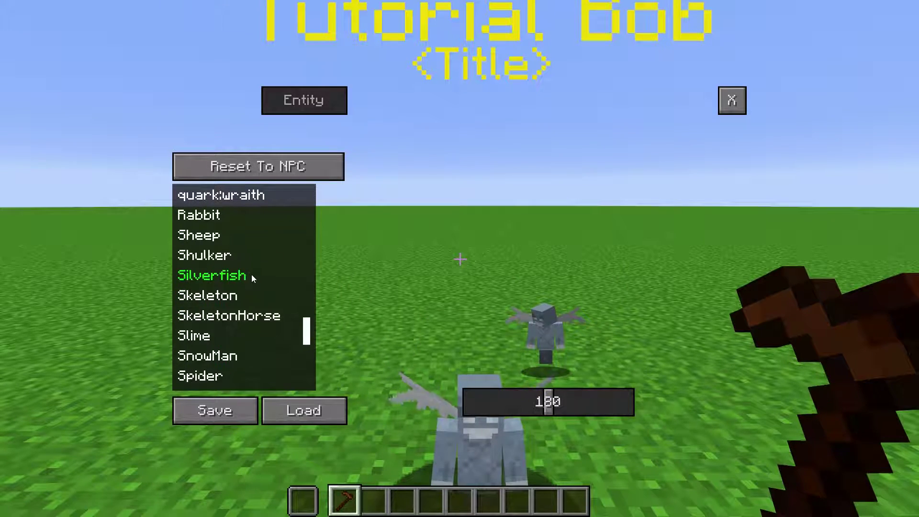
- Reset to the default NPC model, then try NPC Alex Arms and NPC 64x32
left_click(253, 173)
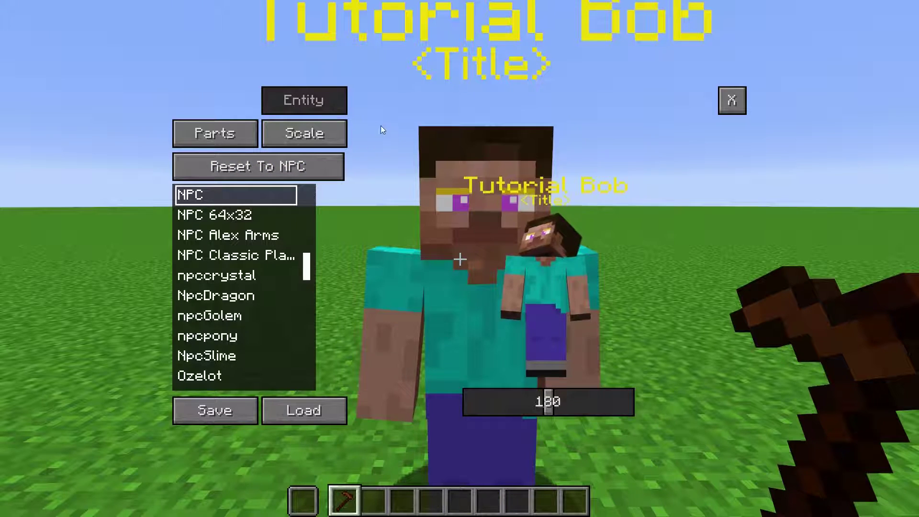
left_click(260, 235)
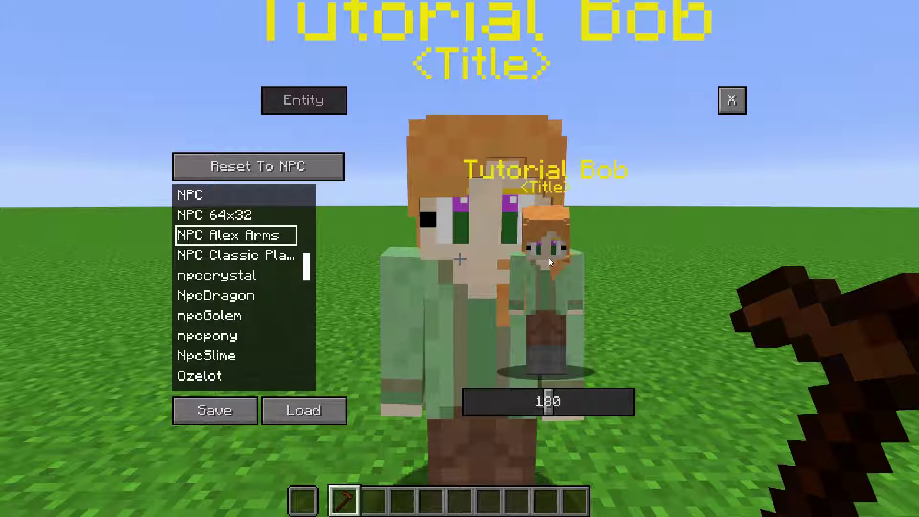
left_click(215, 215)
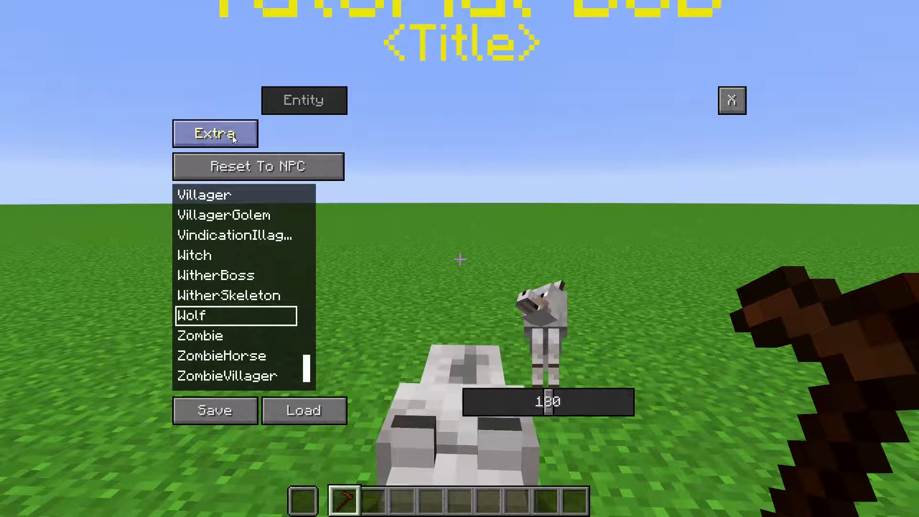
- Toggle the wolf model's Angry and Child extra options
left_click(215, 133)
left_click(383, 172)
left_click(388, 175)
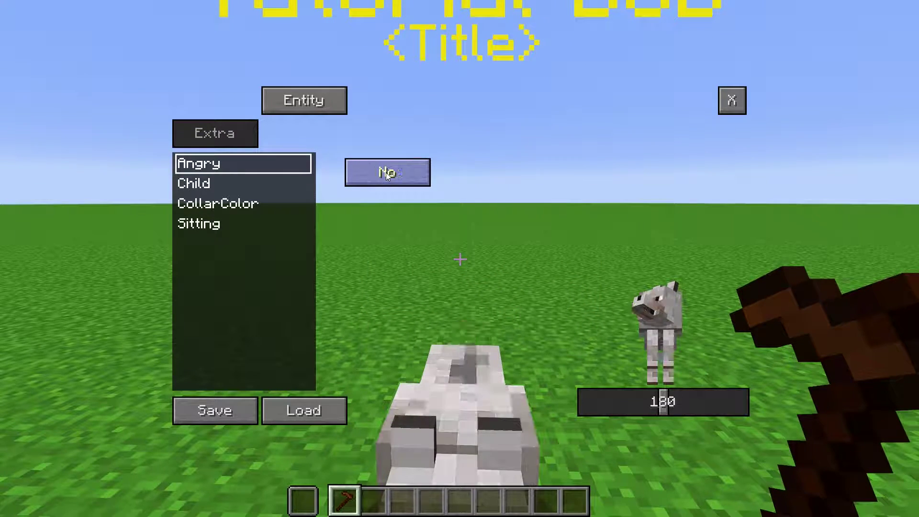
left_click(196, 187)
left_click(382, 176)
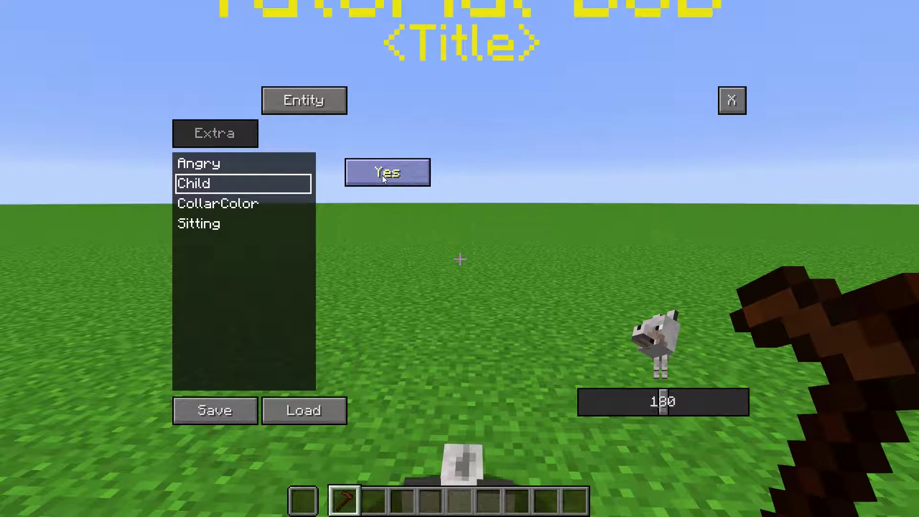
left_click(382, 175)
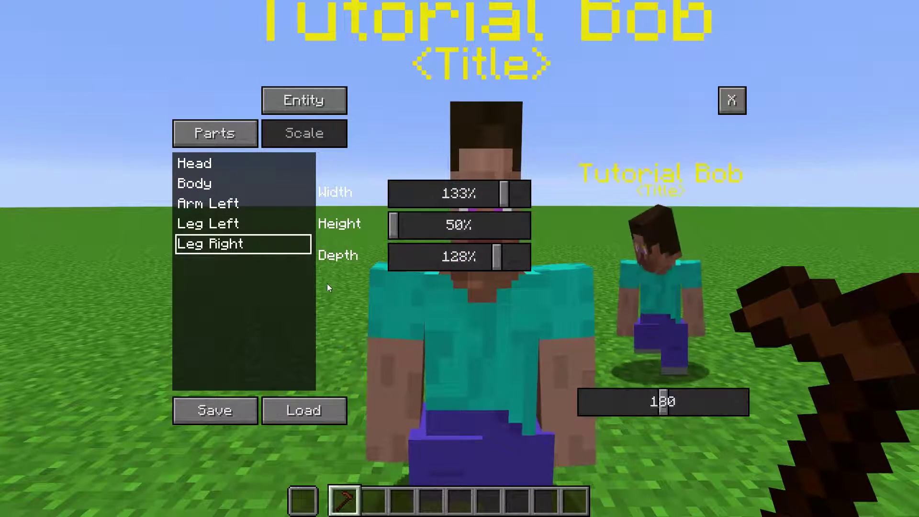
- Save Tutorial Bob's model as the preset TUT and close the editor
left_click(222, 410)
left_click(379, 221)
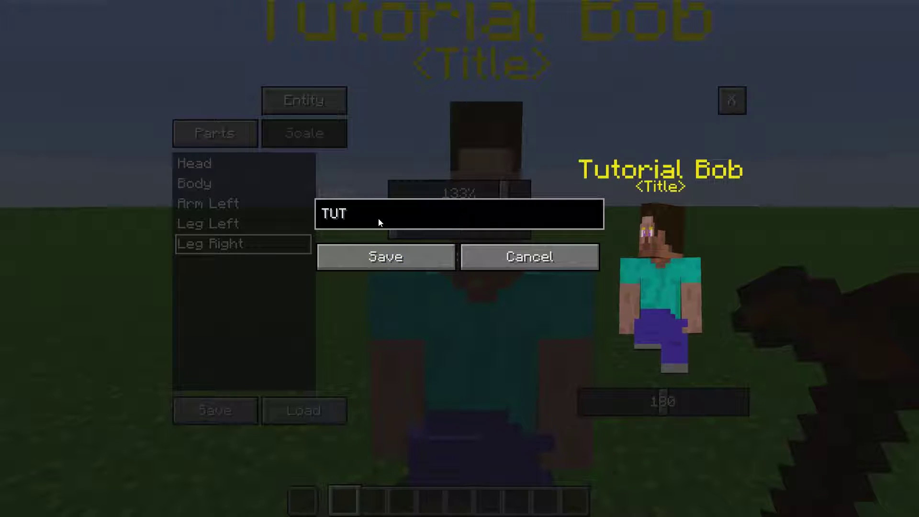
left_click(378, 252)
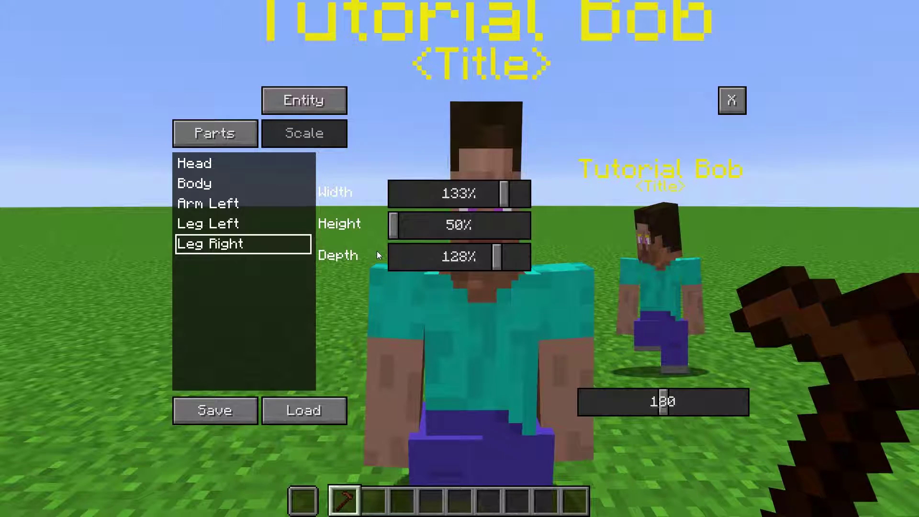
left_click(741, 112)
left_click(742, 105)
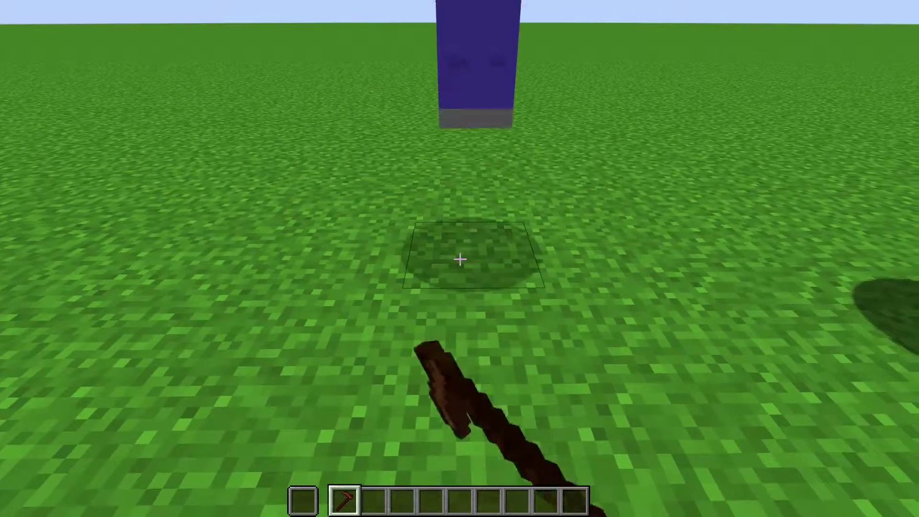
- Load the TUT model preset onto the NPC Droco
right_click(459, 259)
left_click(365, 195)
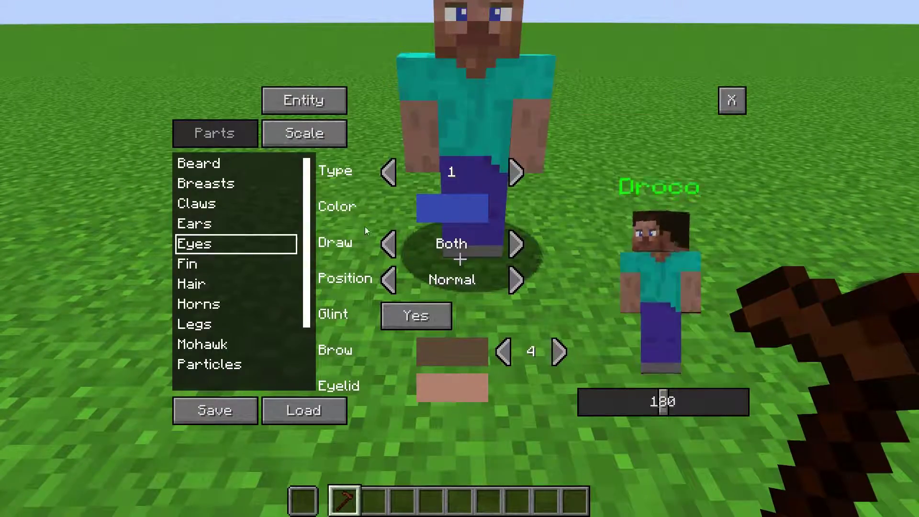
left_click(313, 418)
scroll(268, 294, "down", 2)
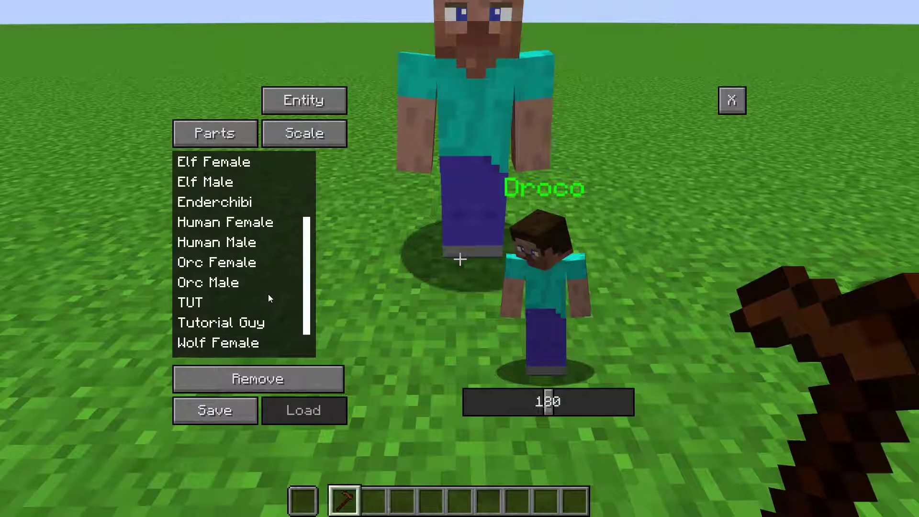
left_click(210, 302)
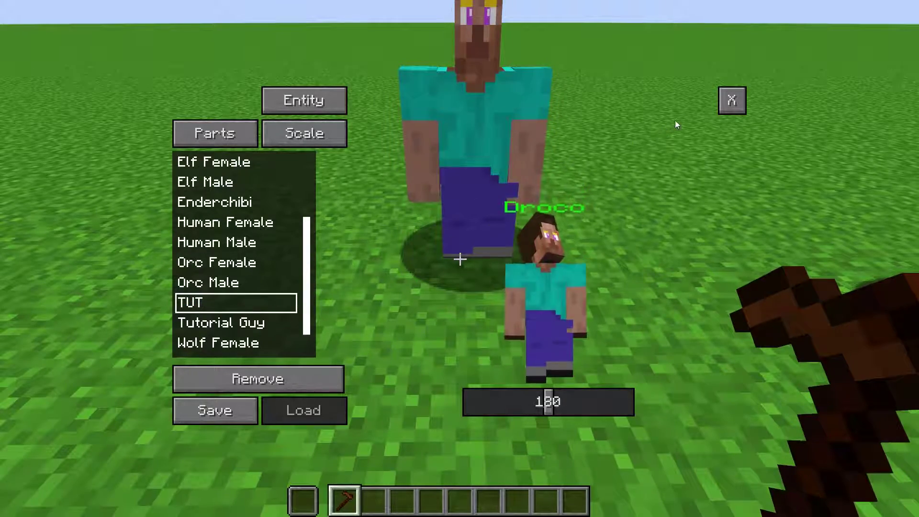
left_click(737, 101)
left_click(740, 103)
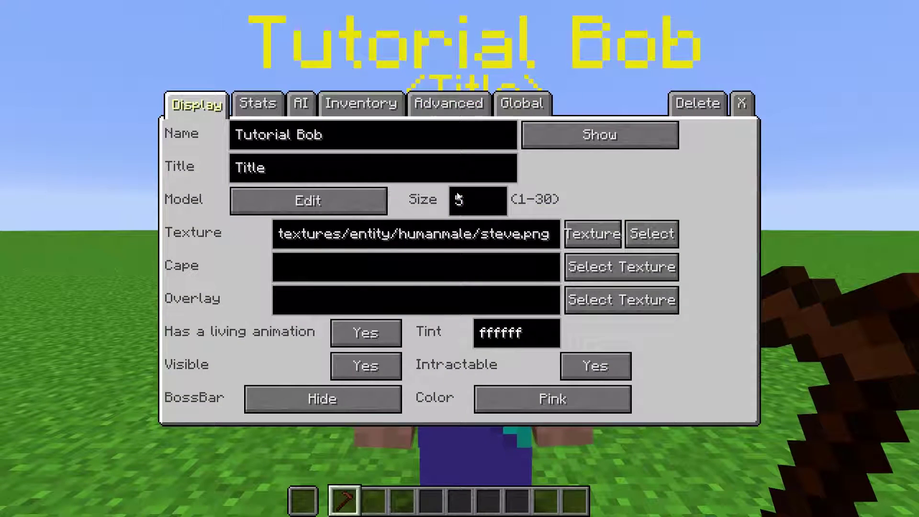
- Change Tutorial Bob's Size value, trying 30 to make the NPC giant
left_click(468, 197)
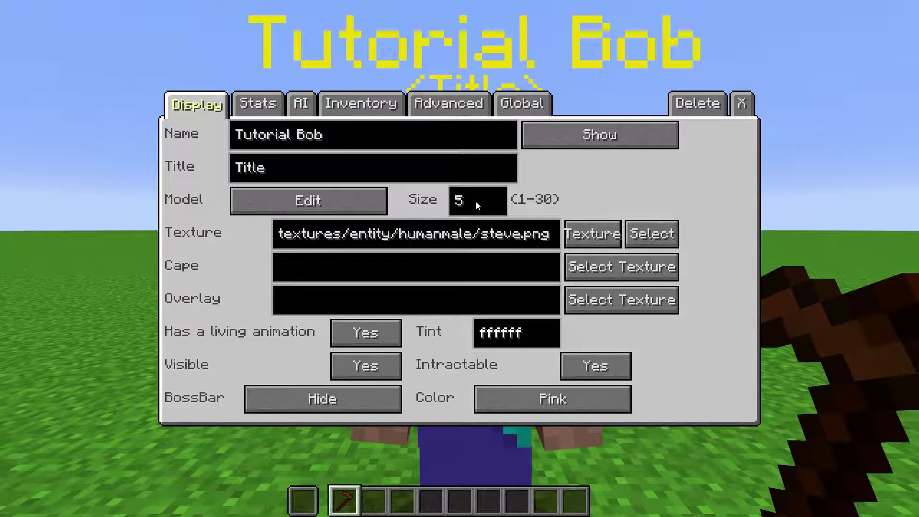
left_click(747, 115)
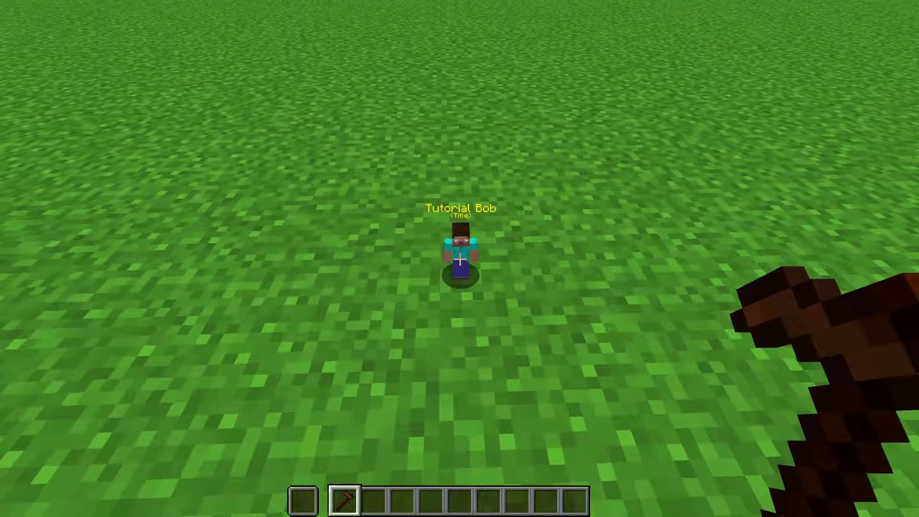
right_click(459, 258)
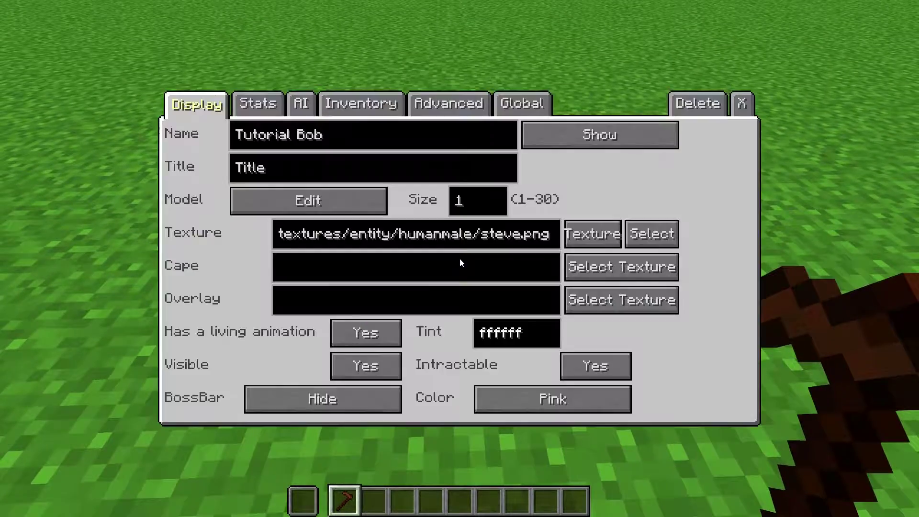
key("BackSpace")
type("30")
left_click(752, 111)
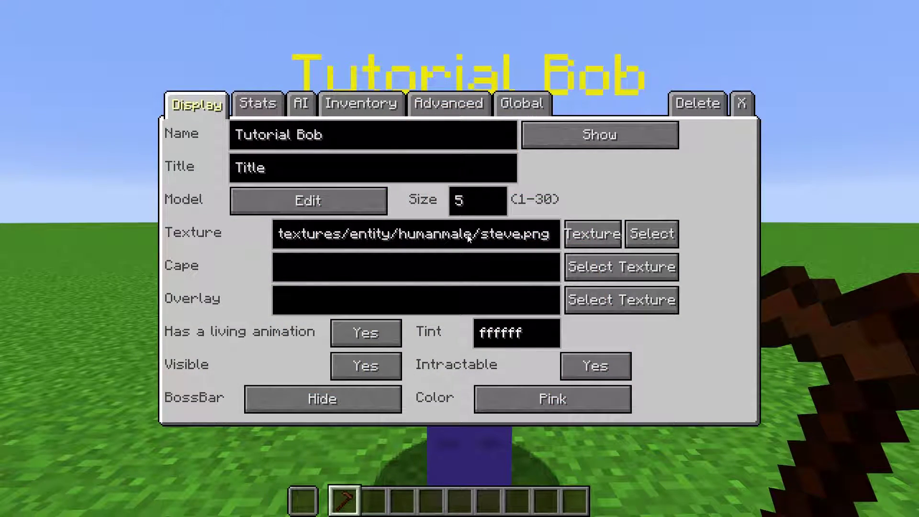
- Preview the chefsteve, gangstersteve and elderlysteve skins, apply chefsteve.png, and view Tutorial Bob in the world
left_click(651, 234)
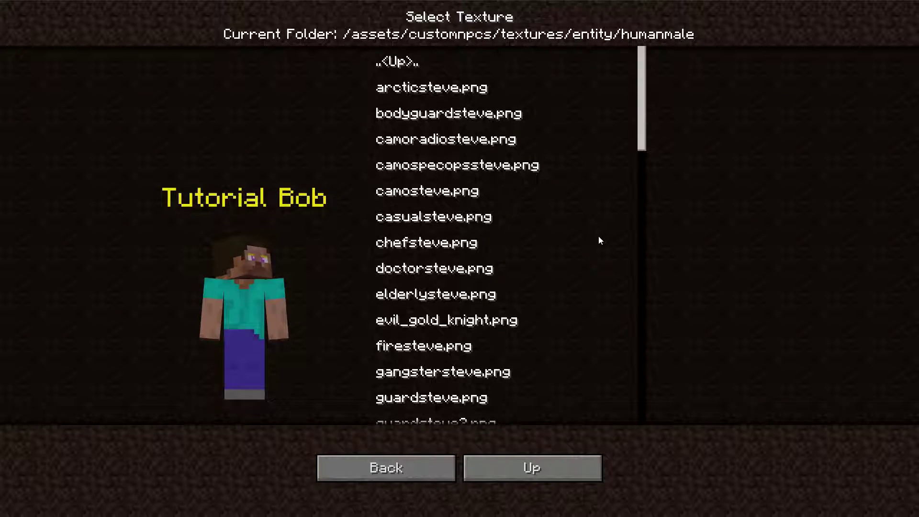
scroll(452, 163, "down", 1)
scroll(452, 163, "down", 1)
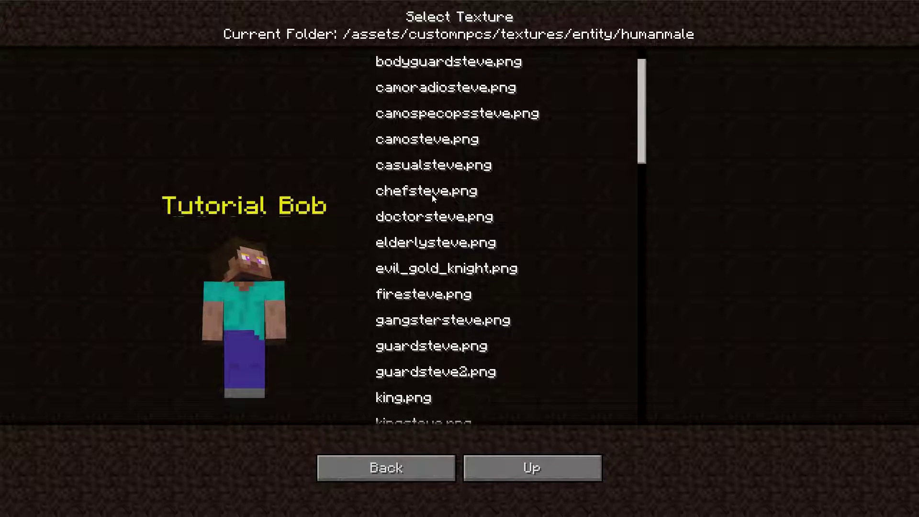
left_click(432, 191)
scroll(431, 196, "down", 1)
left_click(417, 283)
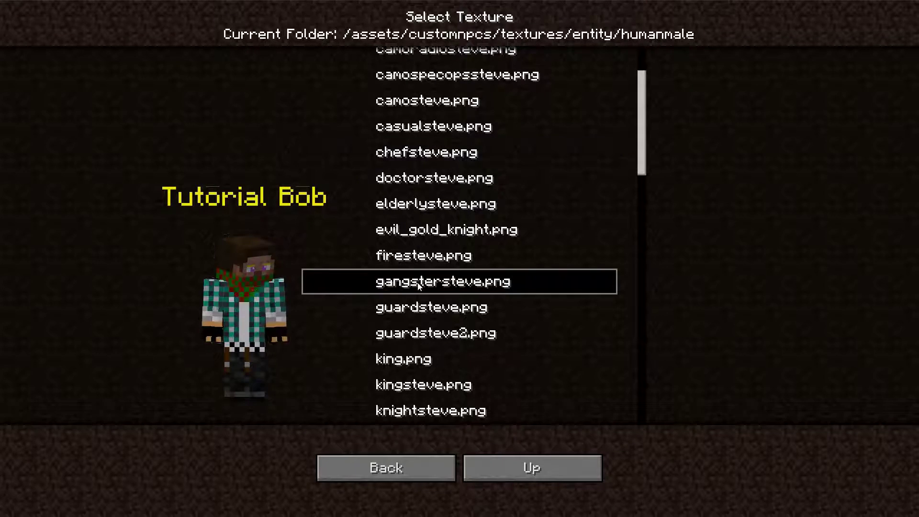
scroll(430, 246, "up", 2)
left_click(431, 245)
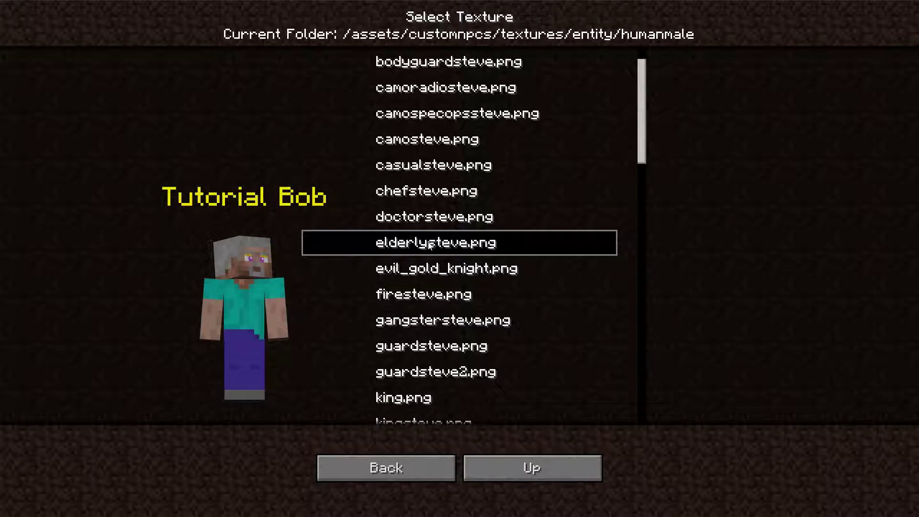
scroll(429, 245, "up", 2)
left_click(427, 244)
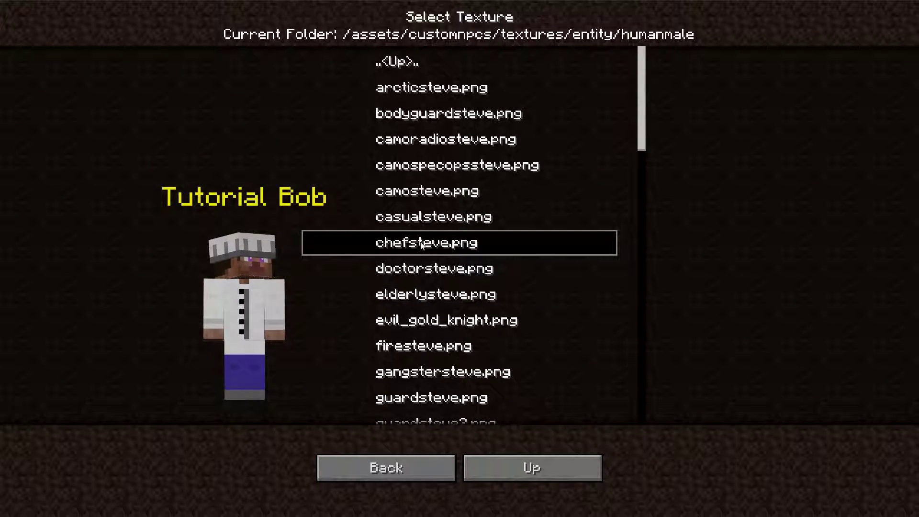
double_click(421, 245)
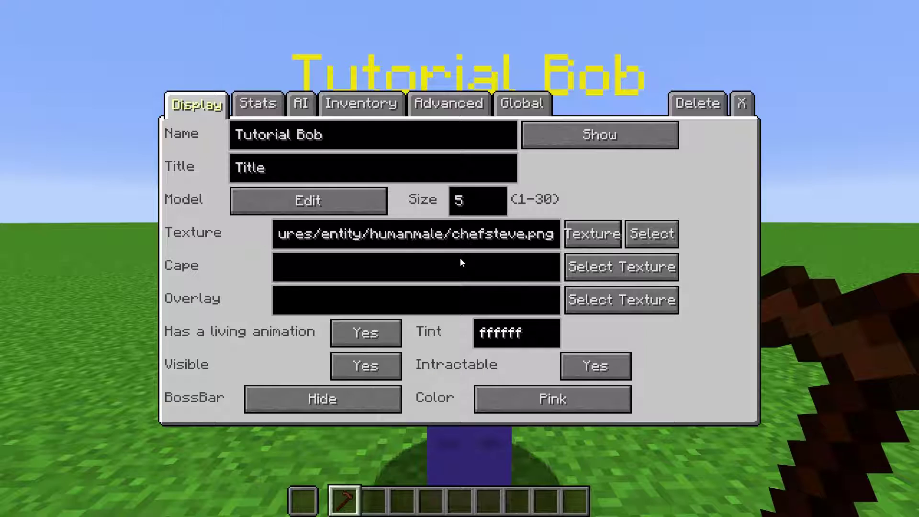
left_click(743, 111)
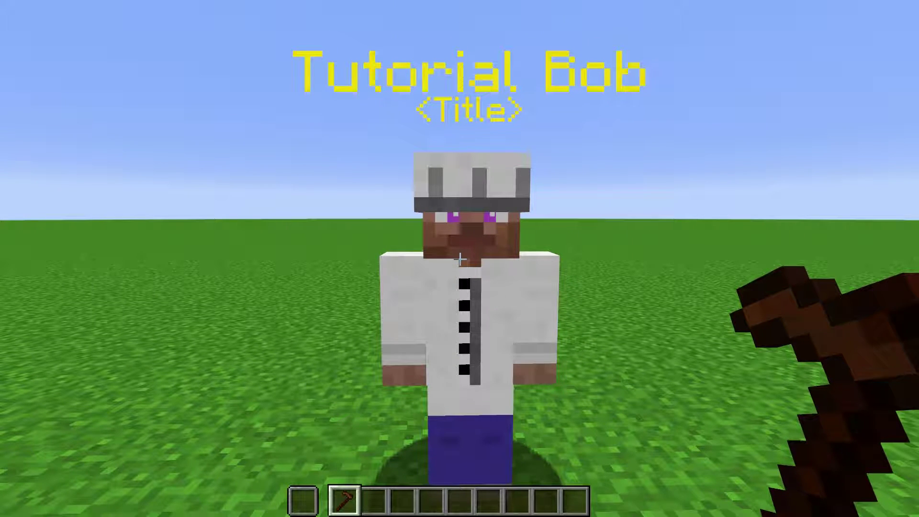
- Preview the dark_elf knight skin from the elfmale skins folder on Tutorial Bob
right_click(460, 258)
left_click(638, 235)
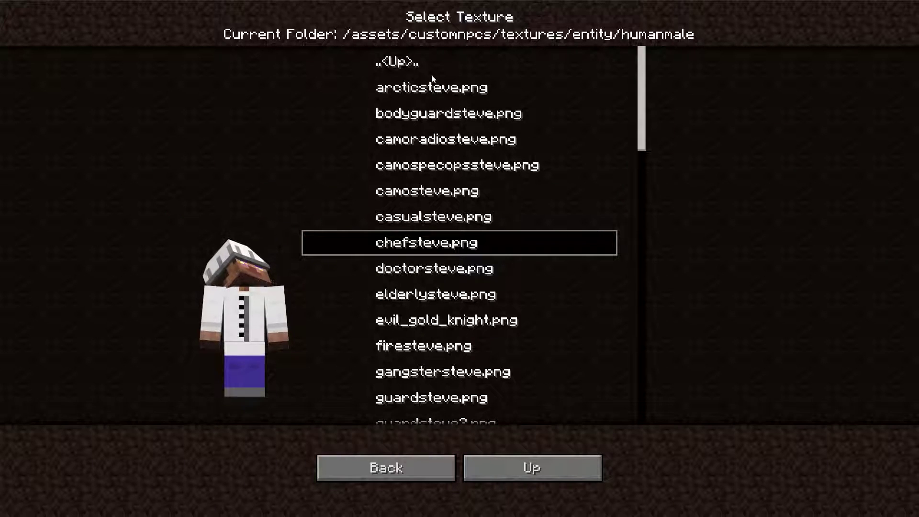
double_click(416, 64)
scroll(413, 143, "down", 3)
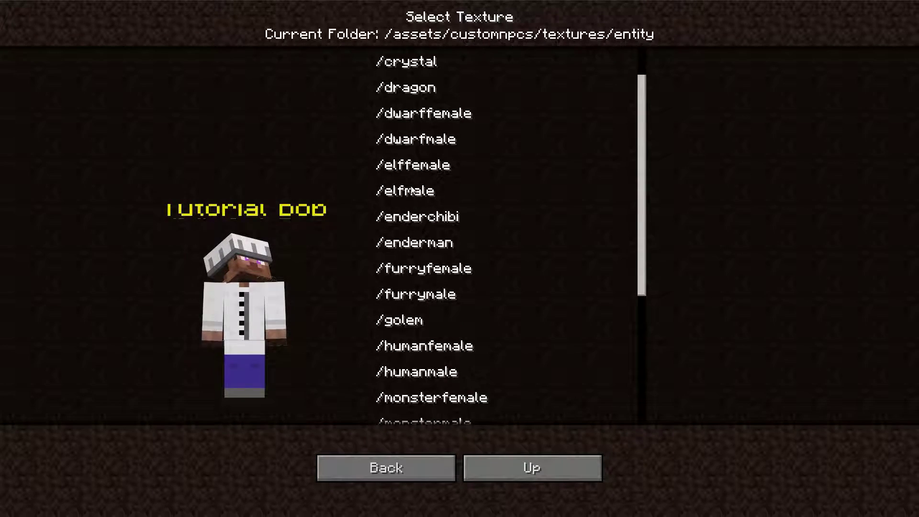
double_click(412, 187)
left_click(411, 204)
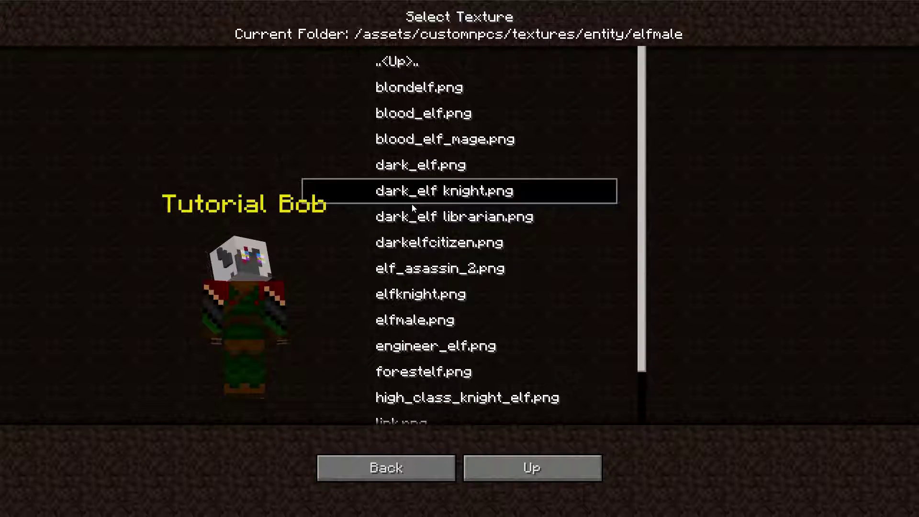
- Apply paintings_kristoffer_zetterstrand.png from minecraft/textures/painting as the skin and view Tutorial Bob in the world
double_click(400, 63)
double_click(400, 63)
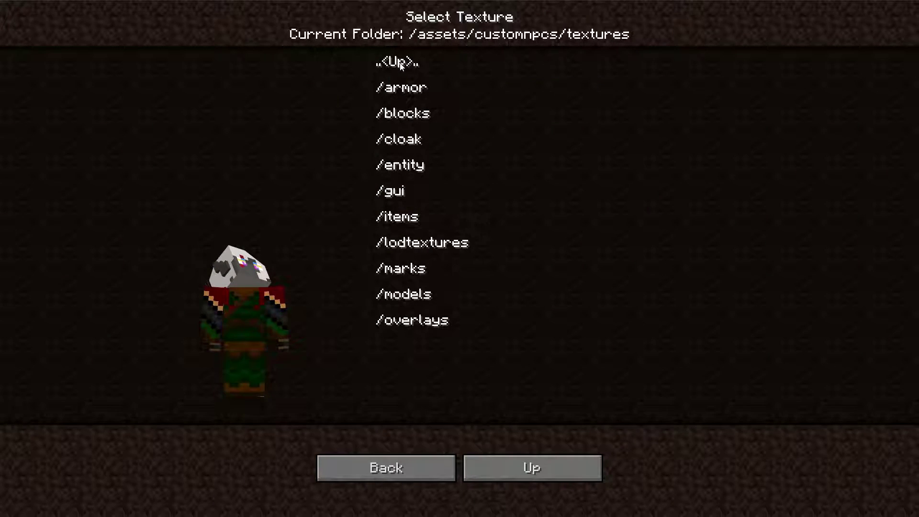
double_click(400, 63)
left_click(401, 64)
left_click(400, 63)
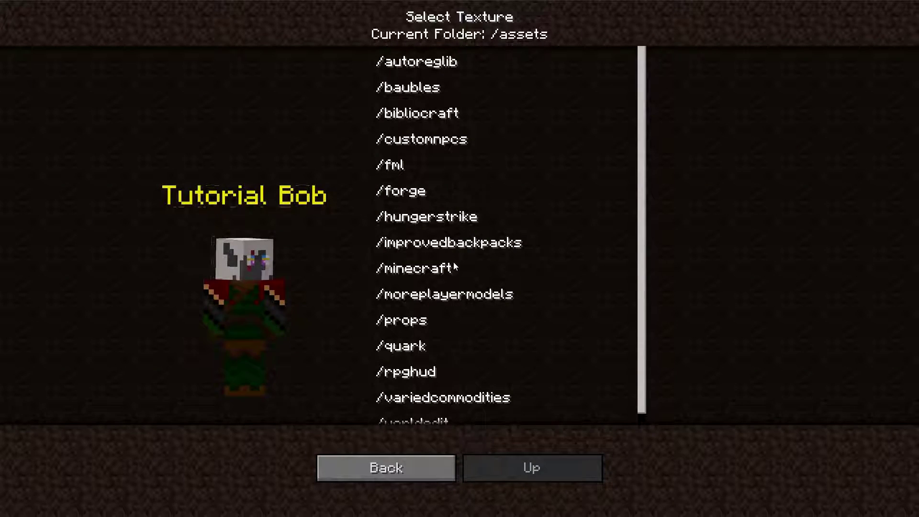
scroll(453, 263, "down", 1)
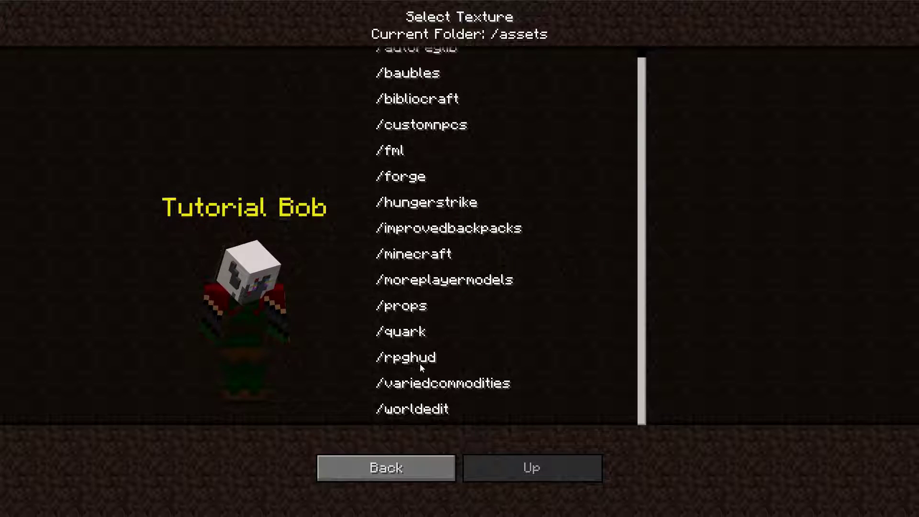
double_click(421, 248)
double_click(409, 191)
left_click(411, 190)
left_click(411, 190)
left_click(415, 92)
left_click(414, 92)
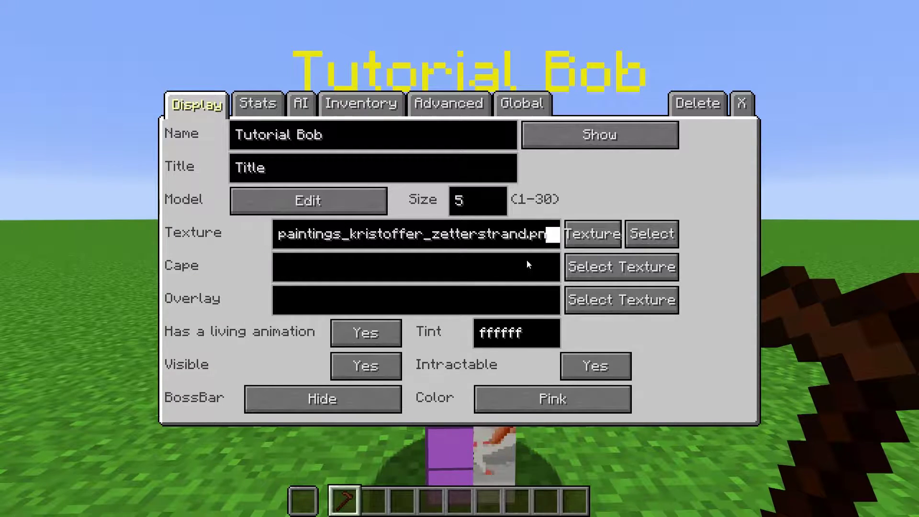
left_click(743, 105)
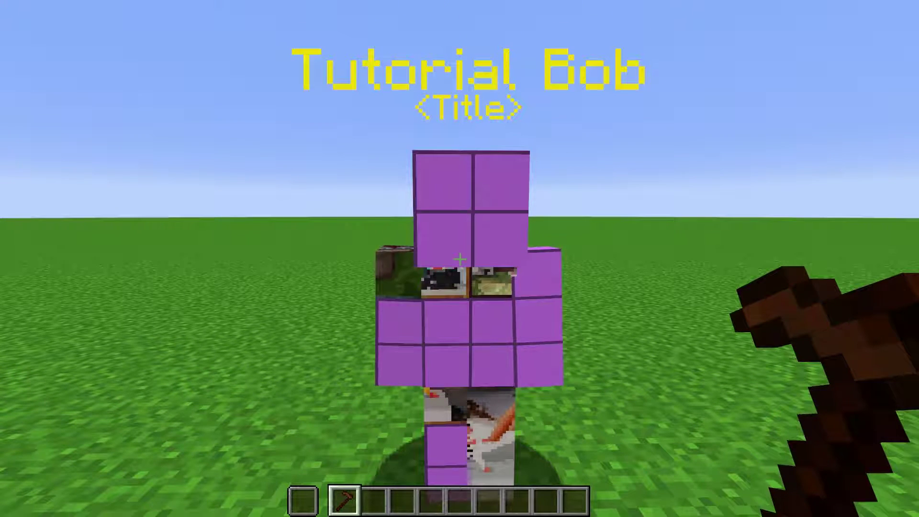
- Load a player-name skin on Tutorial Bob, then switch his Texture source to Url
right_click(460, 259)
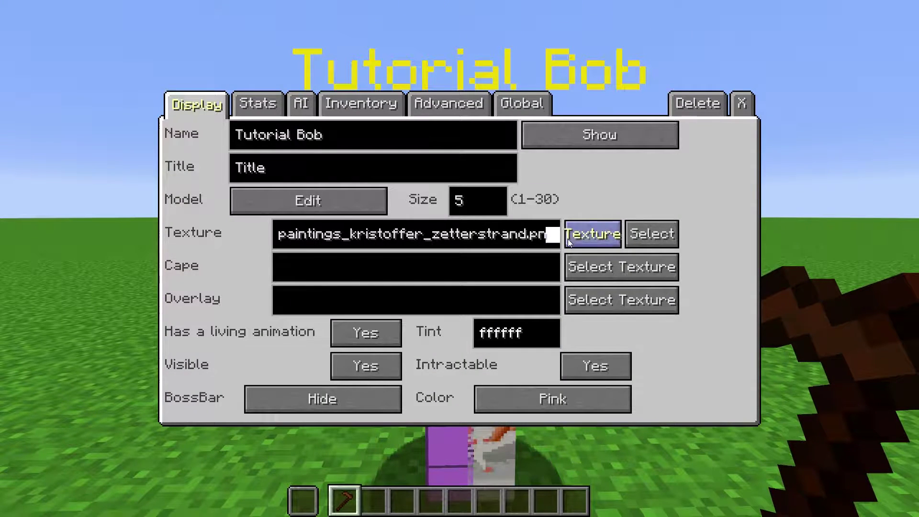
left_click(588, 234)
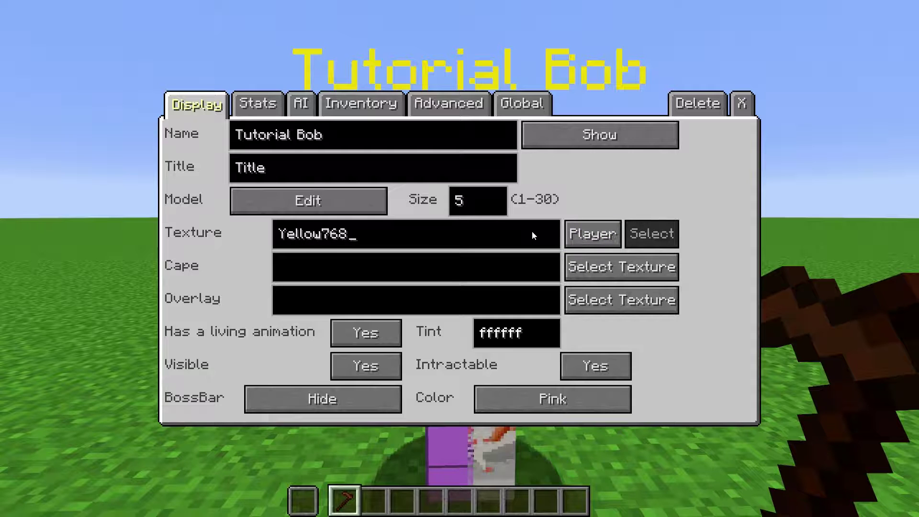
left_click(741, 104)
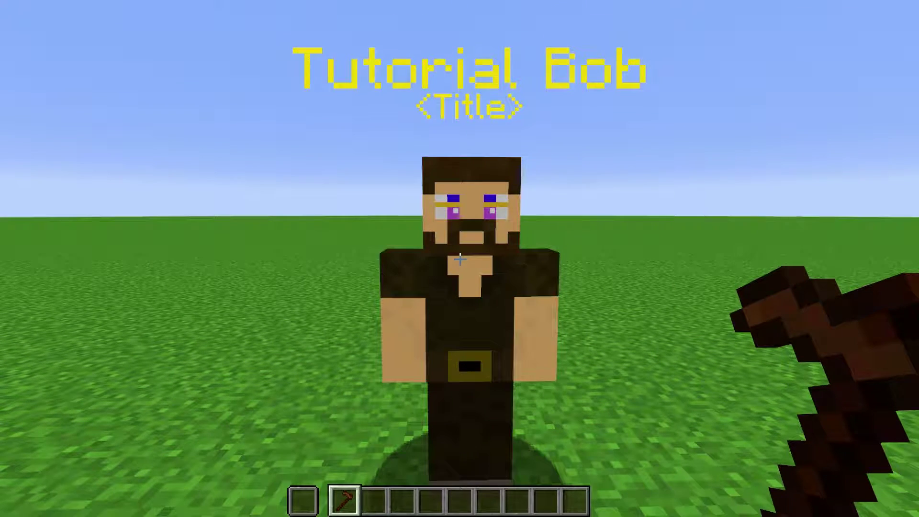
right_click(460, 259)
left_click(573, 231)
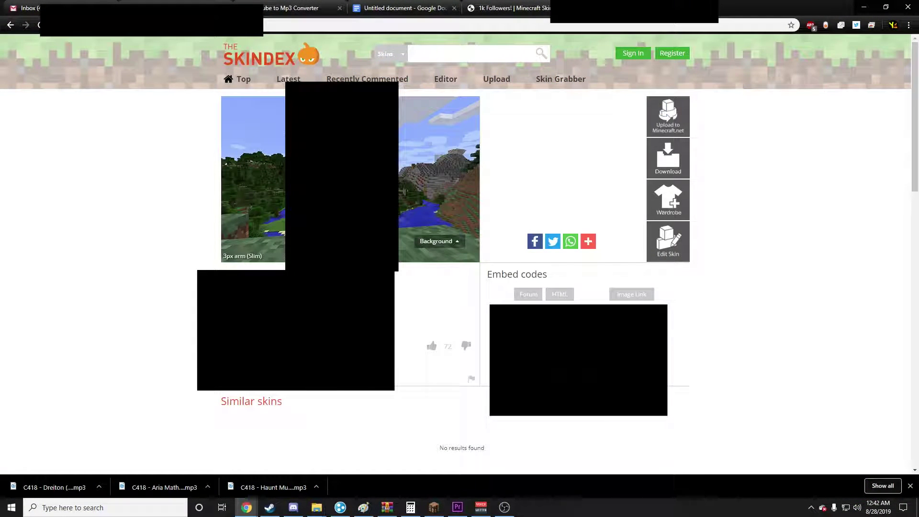
- Copy the Avenged Sevenfold skull image address and paste it as Tutorial Bob's texture URL
left_click(634, 298)
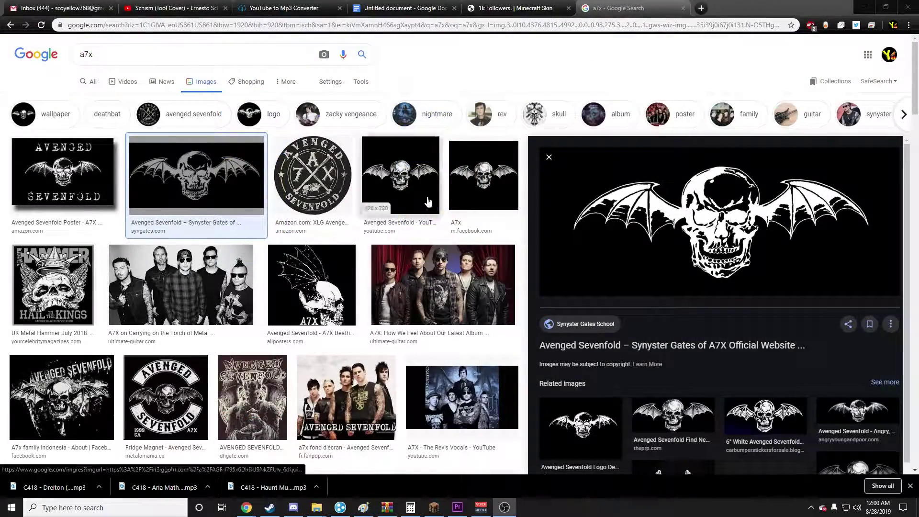
right_click(603, 218)
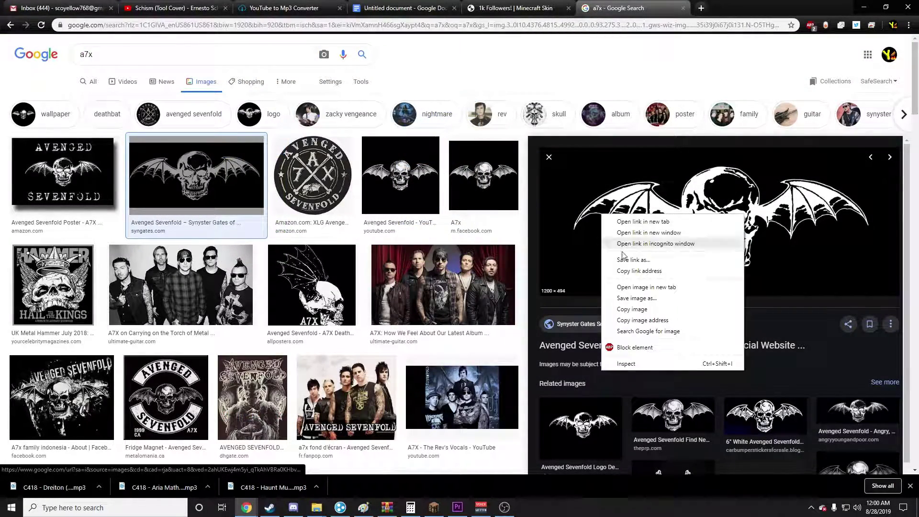
left_click(636, 320)
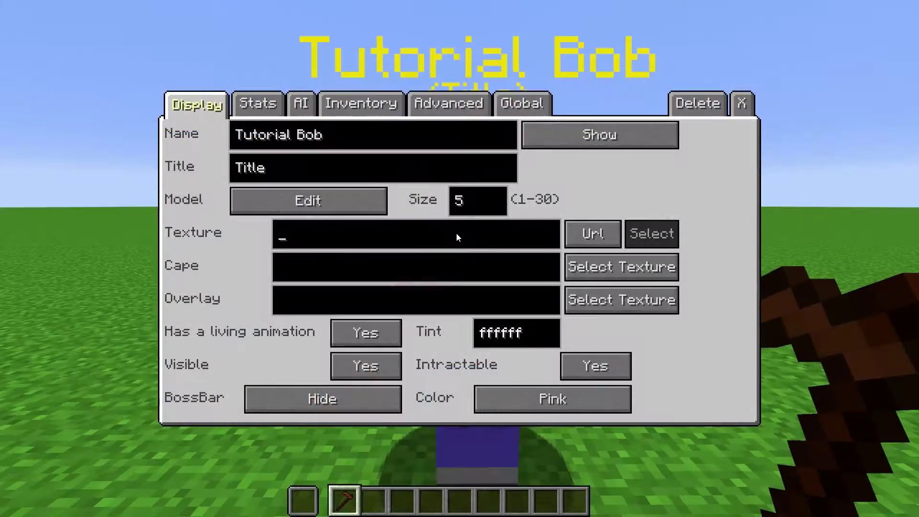
key("ctrl+v")
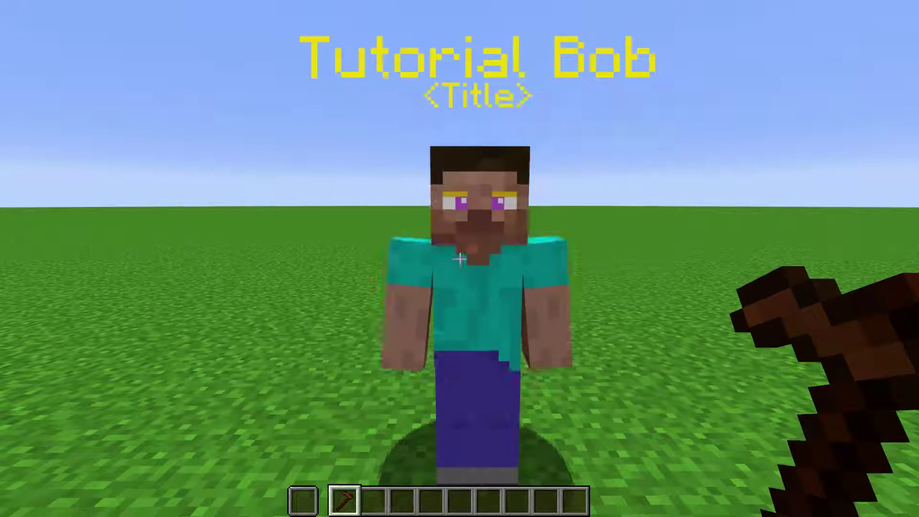
- View the URL skin, then preview the ragged purple cloak, skull, translator and mojang capes
left_click(742, 103)
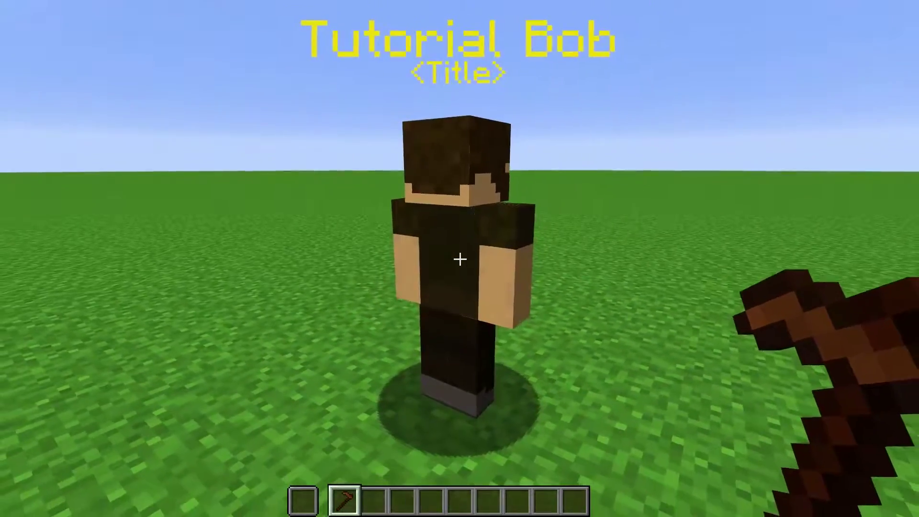
right_click(459, 258)
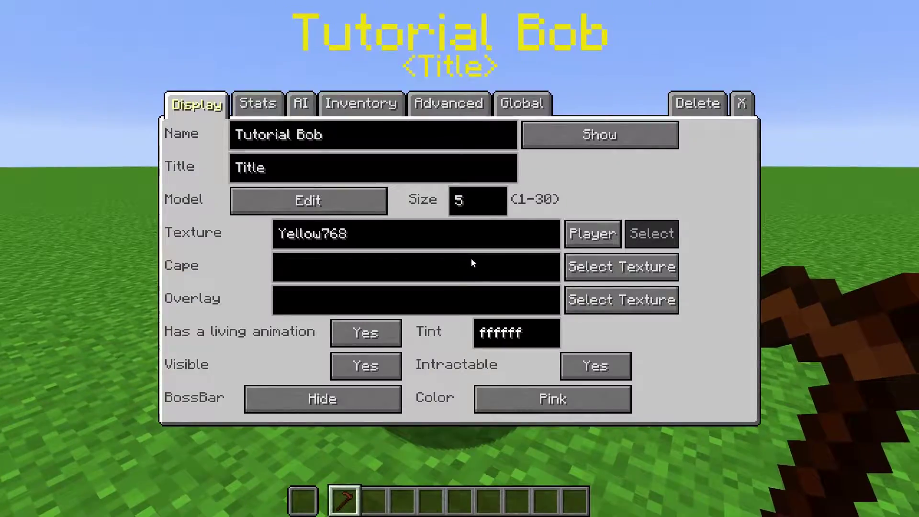
left_click(595, 266)
left_click(426, 295)
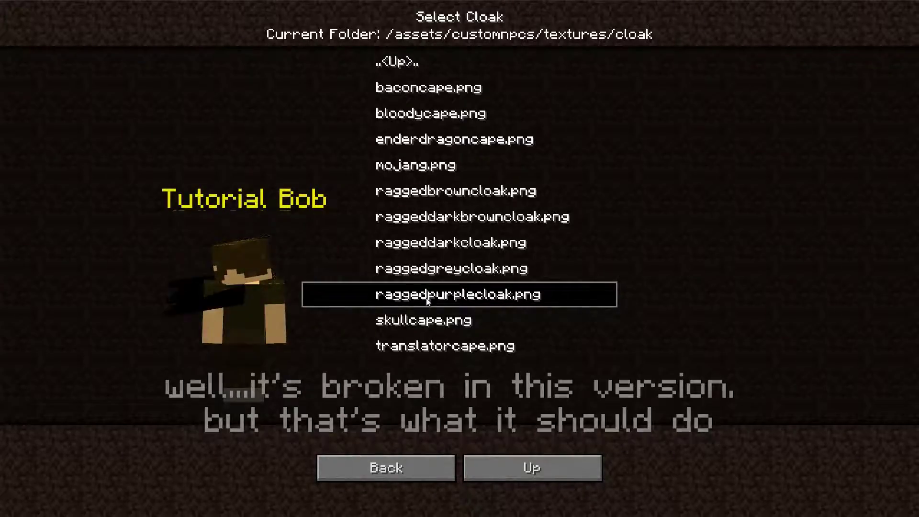
left_click(422, 320)
left_click(408, 346)
left_click(397, 165)
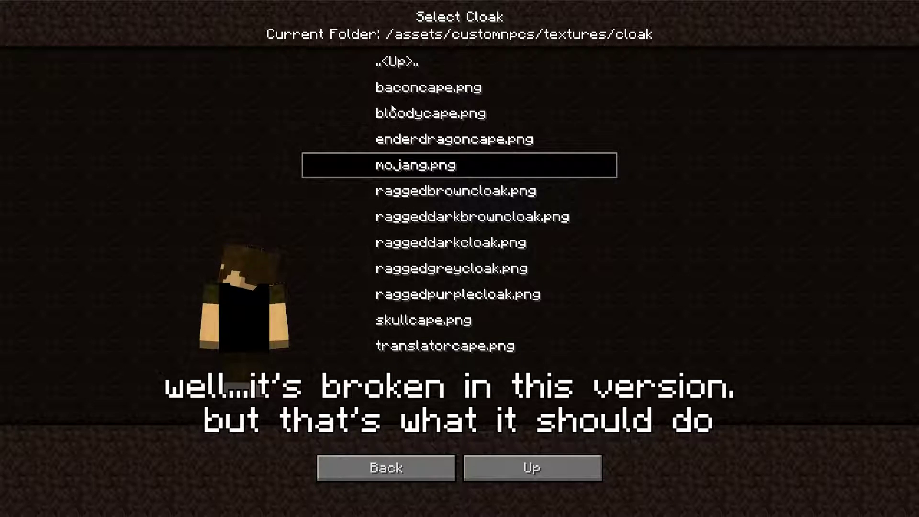
- Preview gui textures such as companion_empty.png and indicator.png as capes, leaving without choosing one
double_click(395, 61)
double_click(386, 191)
left_click(405, 243)
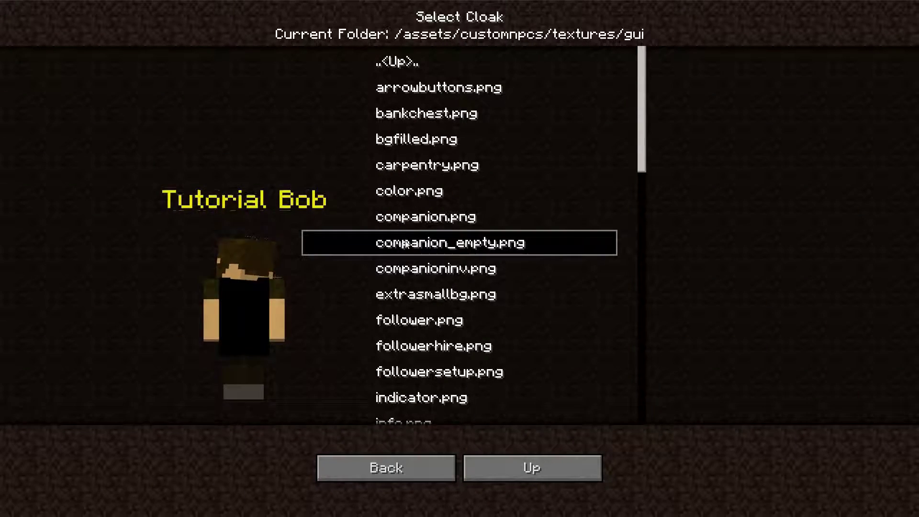
left_click(409, 294)
left_click(408, 346)
left_click(407, 373)
left_click(403, 397)
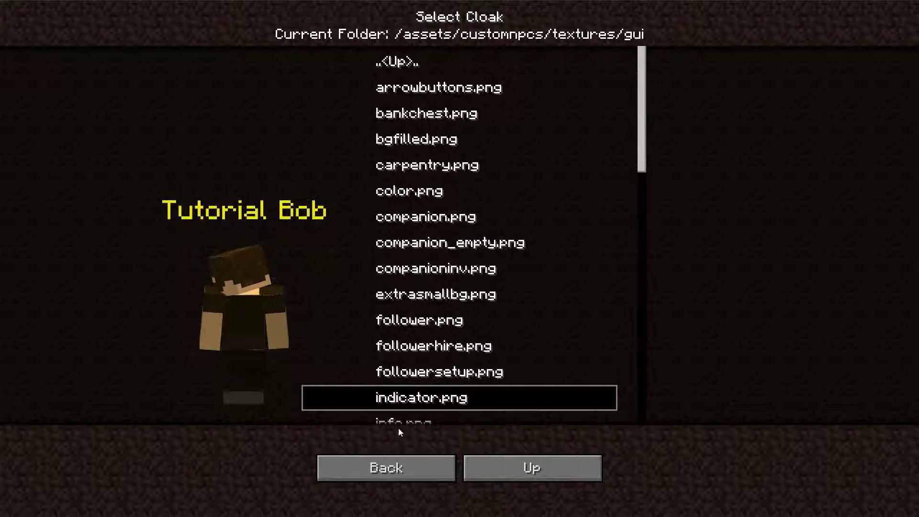
left_click(393, 462)
left_click(599, 301)
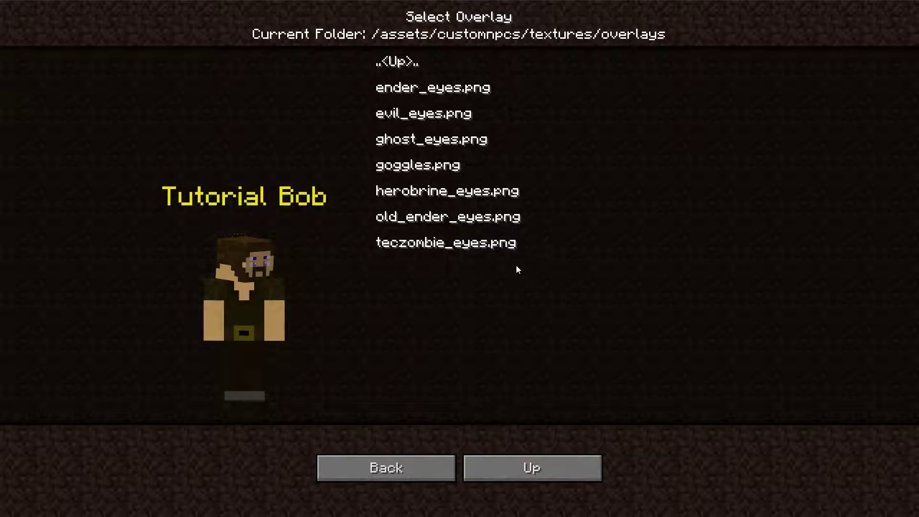
- Preview the teczombie, old ender, ghost and evil eye overlays on Tutorial Bob
left_click(469, 245)
left_click(421, 218)
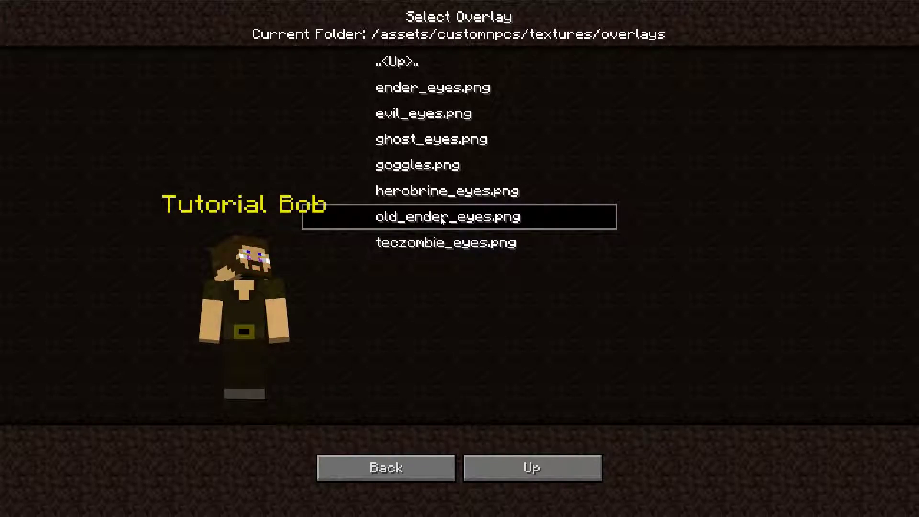
left_click(411, 142)
left_click(402, 117)
- Preview ignir.png, gingerdwarf2.png and blonddwarf.png from entity/dwarffemale as overlays
left_click(390, 63)
left_click(390, 62)
left_click(400, 164)
left_click(399, 164)
left_click(397, 165)
left_click(397, 165)
left_click(395, 172)
left_click(399, 143)
left_click(399, 91)
- Preview mailbox3.png and mailbox2.png from models as overlays, then exit without applying any overlay
left_click(396, 68)
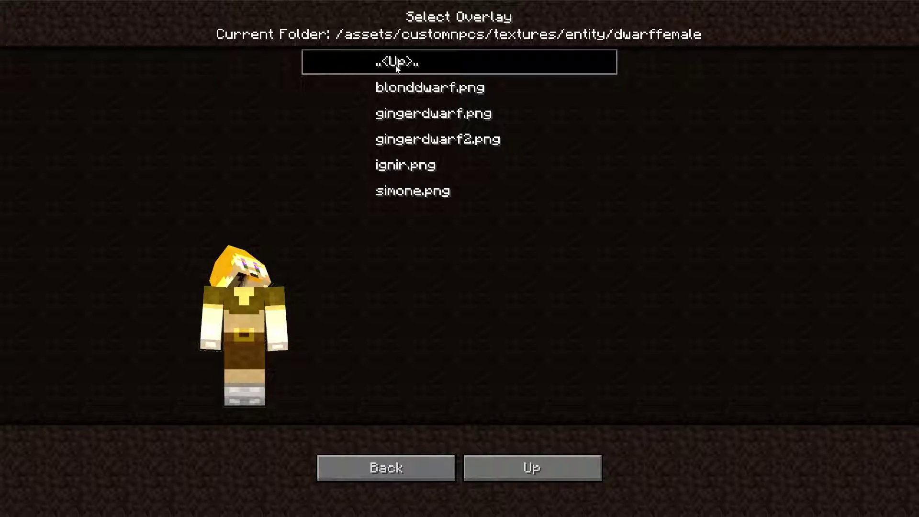
left_click(395, 67)
left_click(395, 66)
left_click(396, 66)
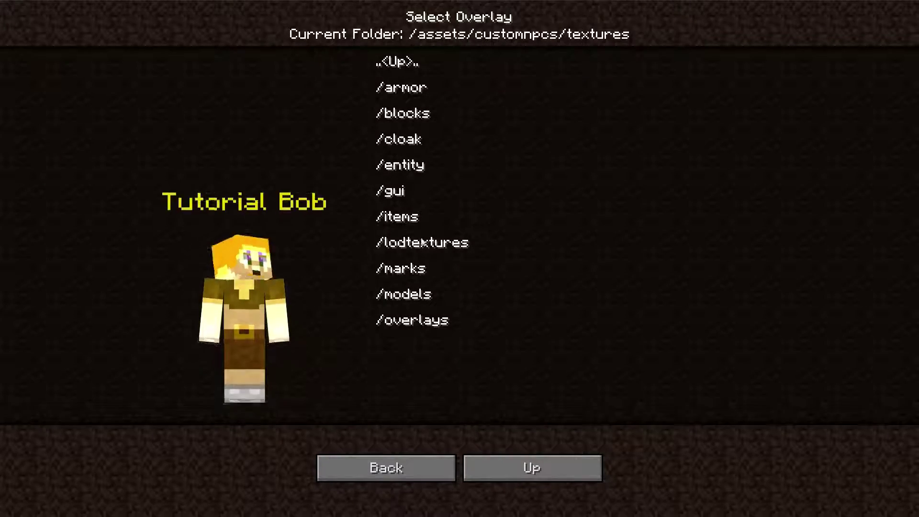
double_click(406, 293)
left_click(418, 165)
left_click(416, 139)
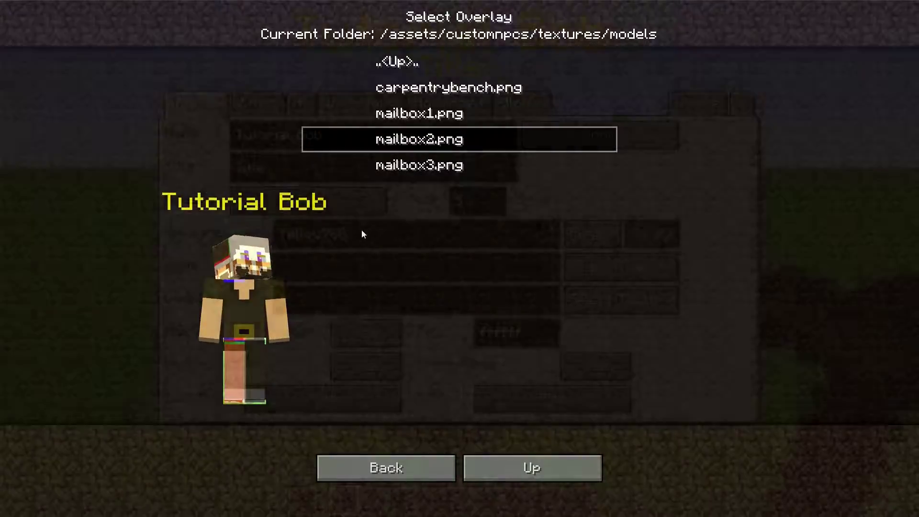
key("Escape")
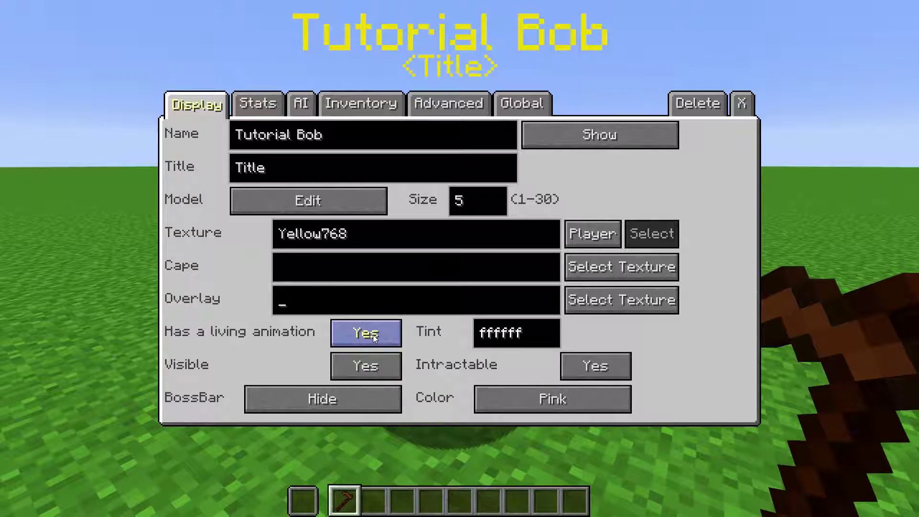
key("Escape")
- Set 'Has a living animation' to No for Tutorial Bob and view him with the HUD hidden
scroll(460, 259, "down", 1)
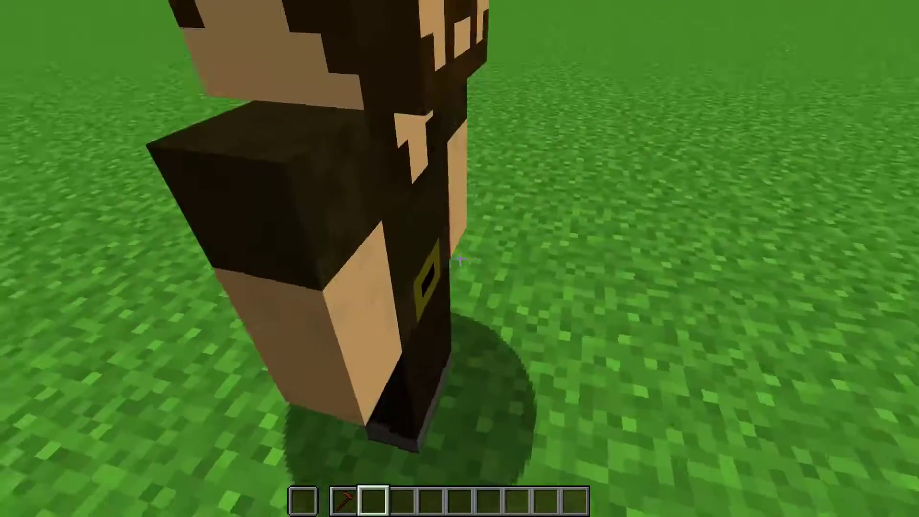
key("F1")
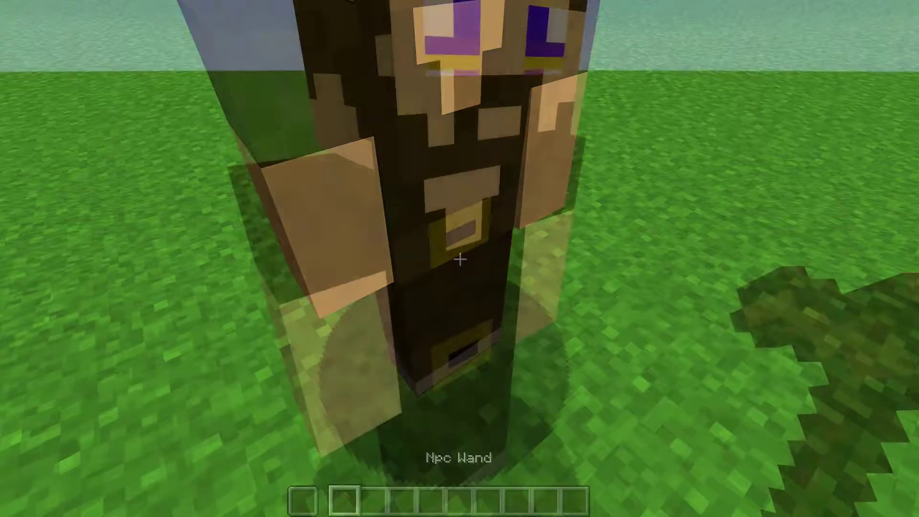
right_click(459, 258)
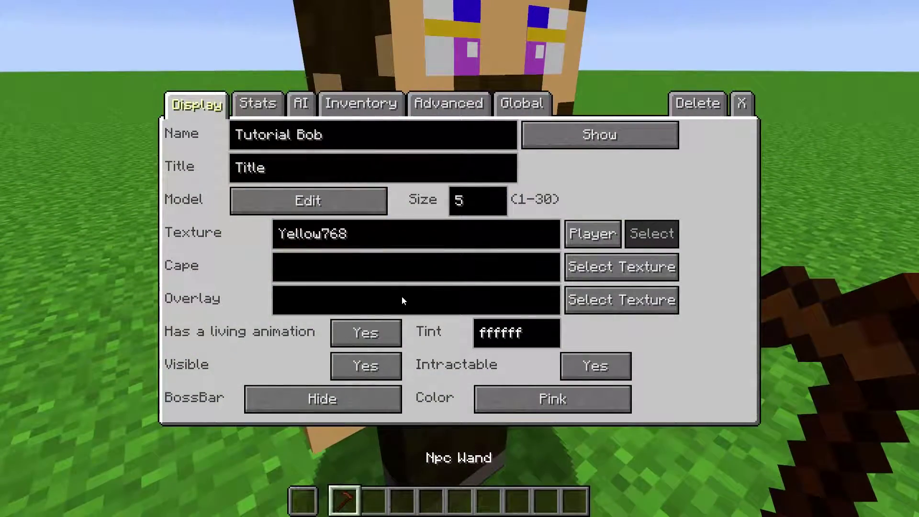
left_click(378, 329)
left_click(741, 103)
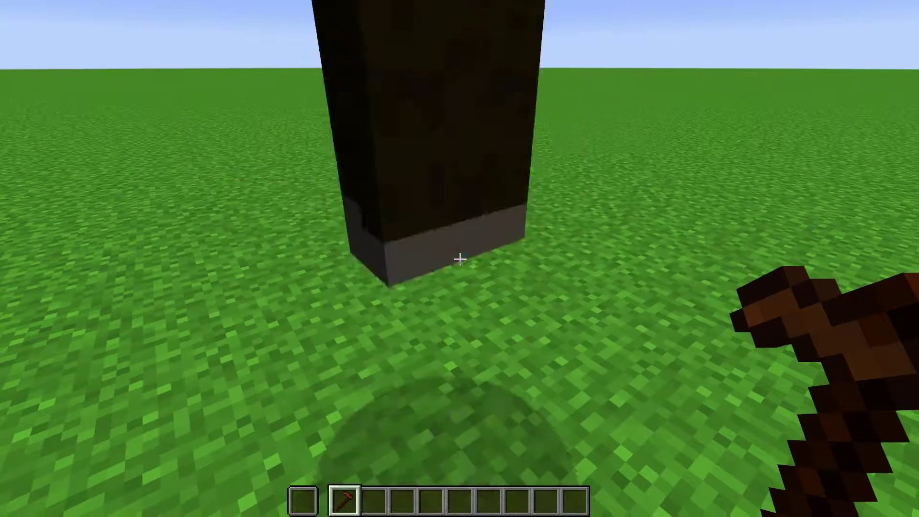
- Replace the ffffff tint with the teal hex code 0687c and view the result
key("F1")
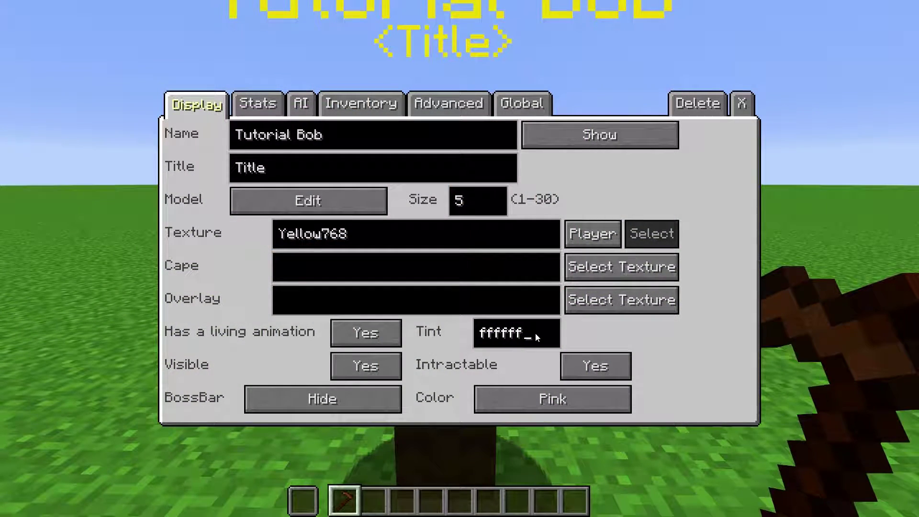
key("BackSpace")
key("BackSpace")
key("BackSpace")
key("BackSpace")
key("BackSpace")
key("BackSpace")
type("0687c")
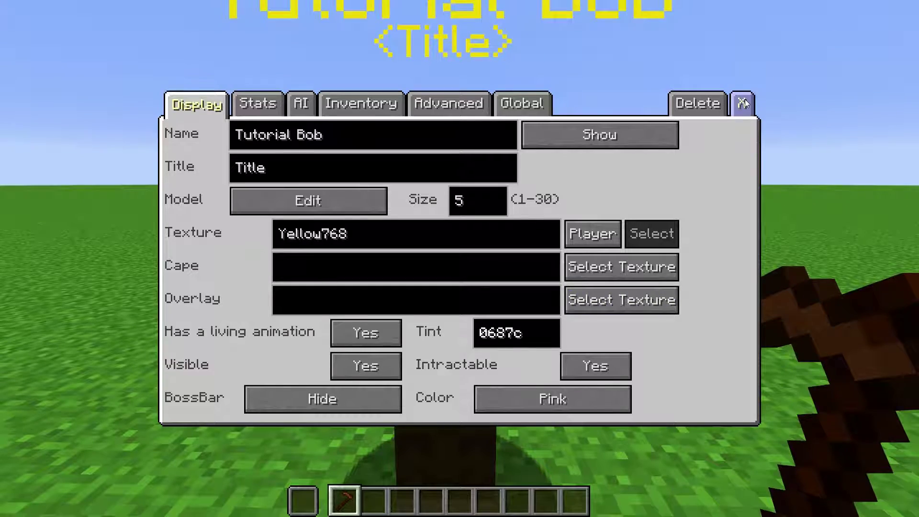
key("Escape")
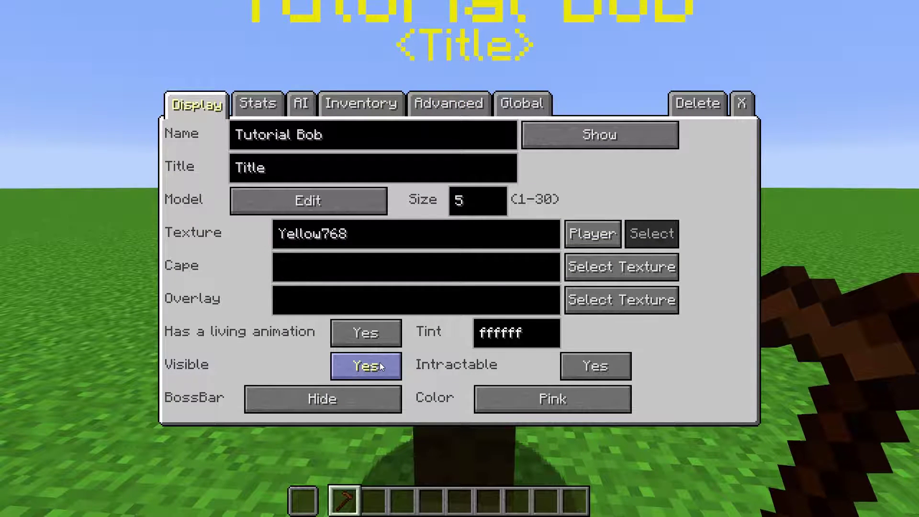
- Test Tutorial Bob as invisible, then as partially visible, viewing each in the world
left_click(387, 366)
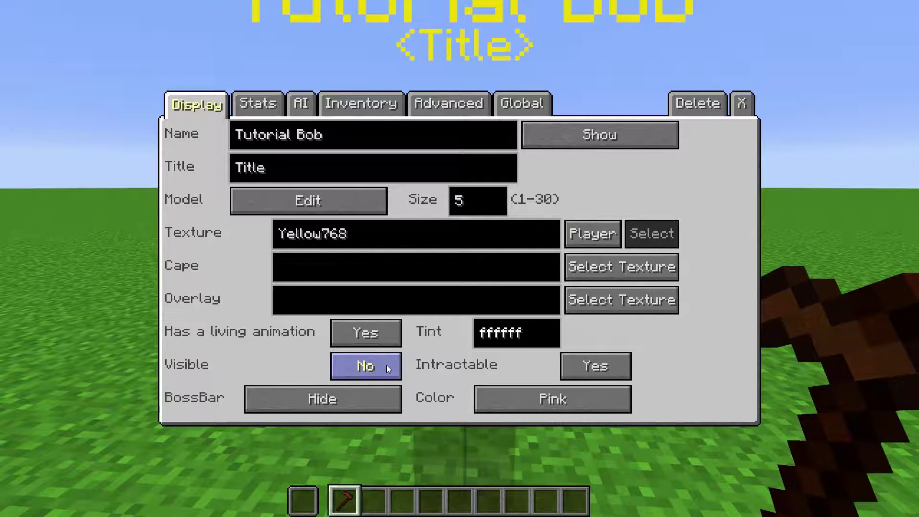
left_click(742, 104)
key("3")
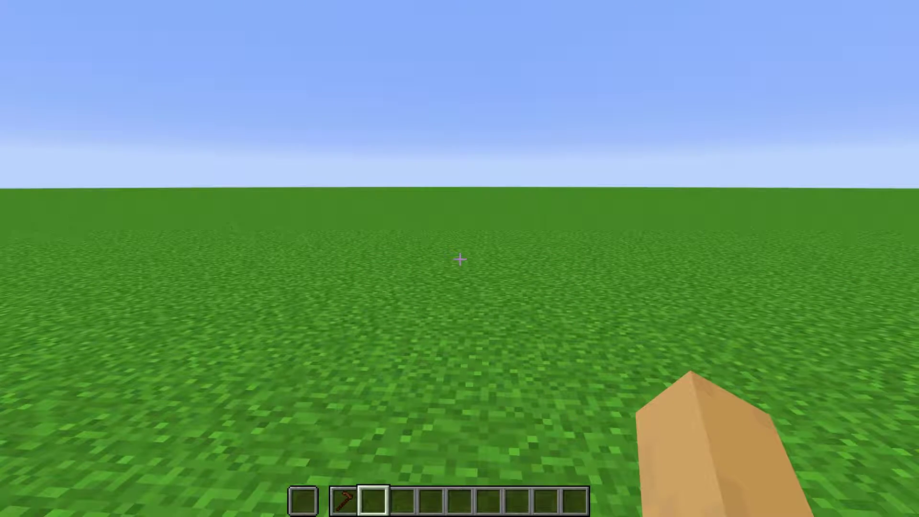
key("2")
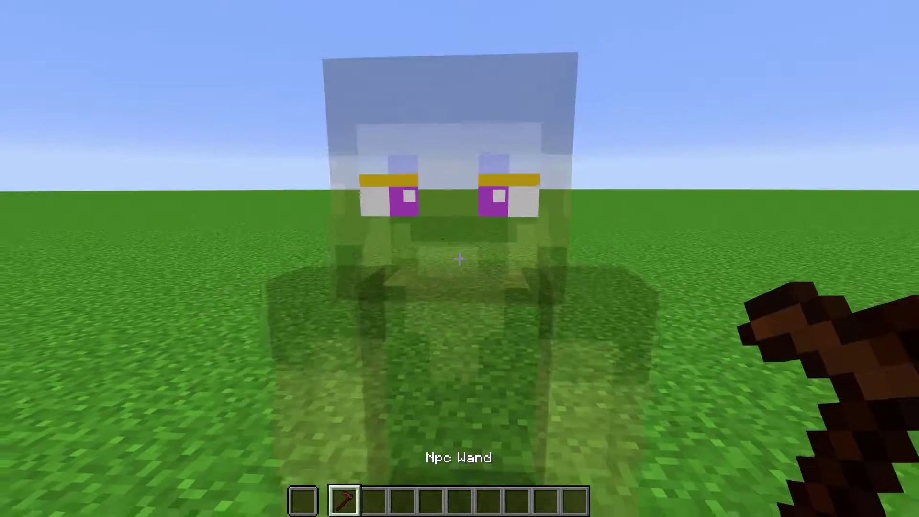
right_click(460, 259)
left_click(366, 366)
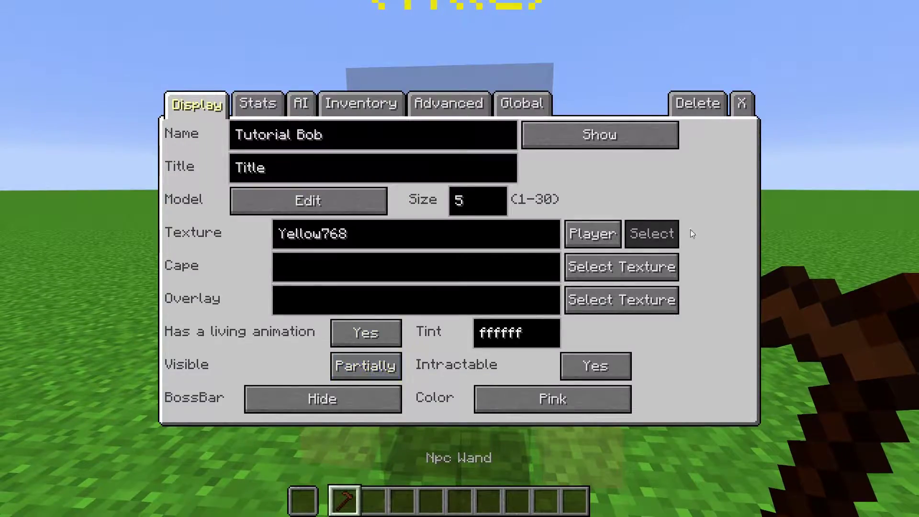
left_click(743, 108)
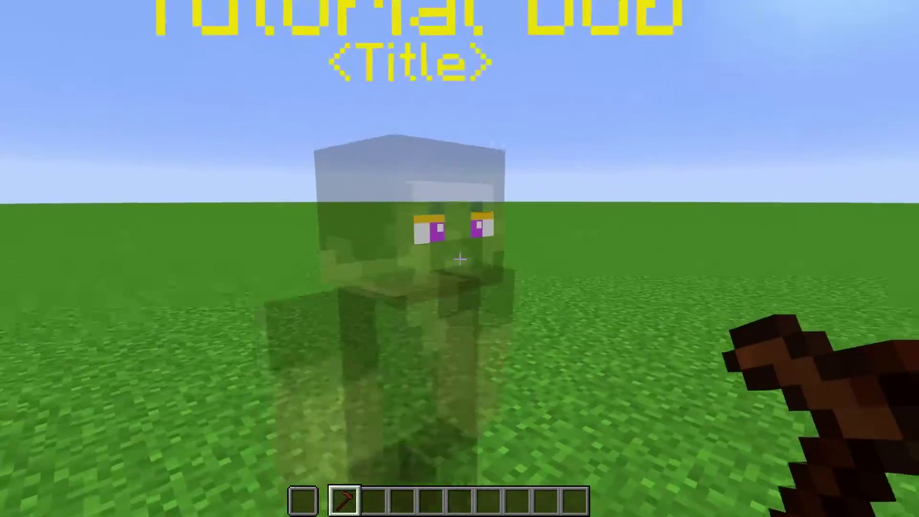
key("w")
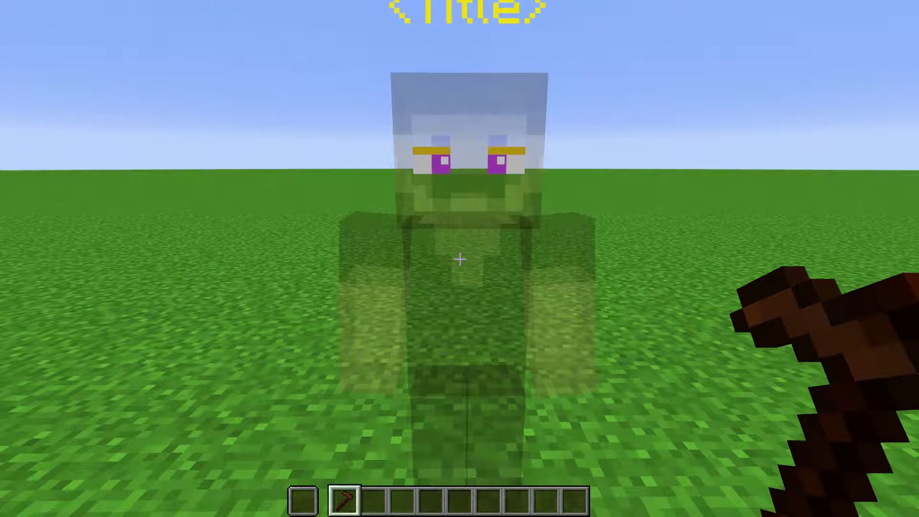
- Toggle Visible to Yes and back to No, then inspect Tutorial Bob up close
right_click(459, 258)
left_click(376, 365)
left_click(376, 366)
left_click(743, 104)
key("3")
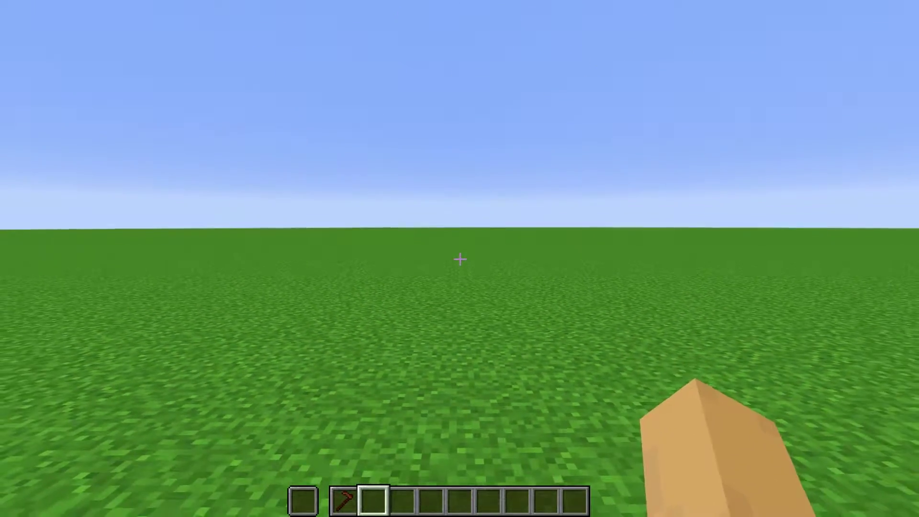
key("2")
key("w")
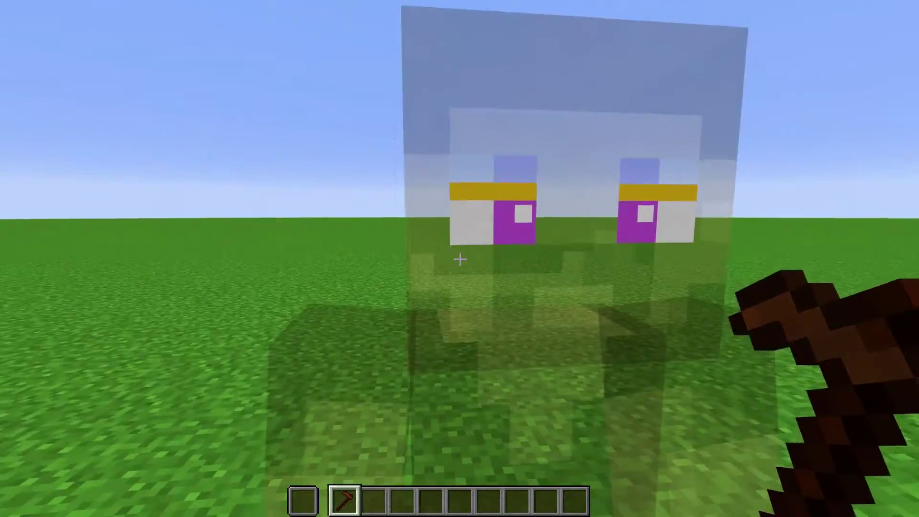
- Set Tutorial Bob's Interactable option to No
right_click(460, 259)
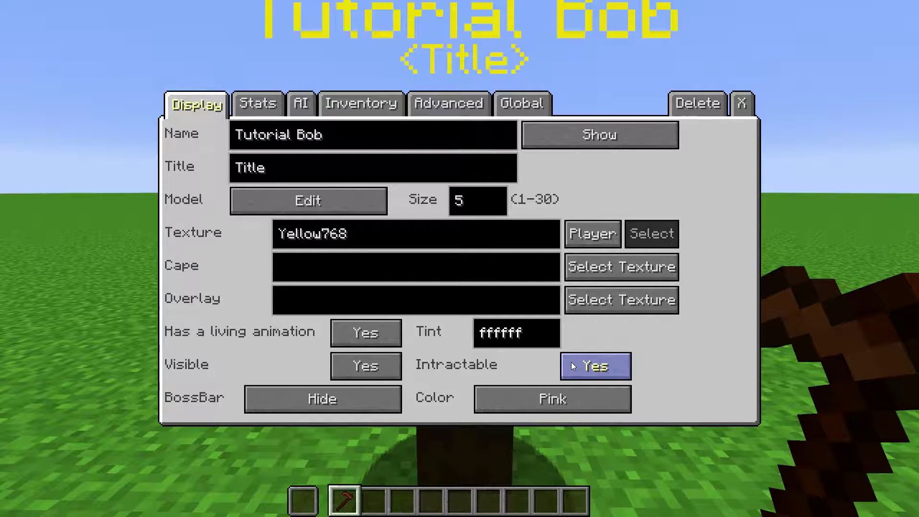
left_click(573, 366)
left_click(742, 103)
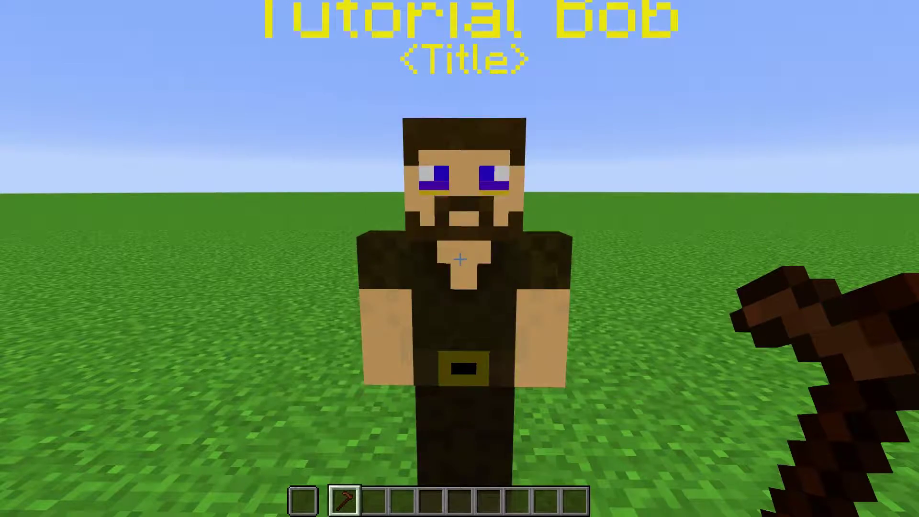
- Open Tutorial Bob from the NPC Wand's Nearby NPCs list and set Interactable back to Yes
scroll(460, 258, "down", 1)
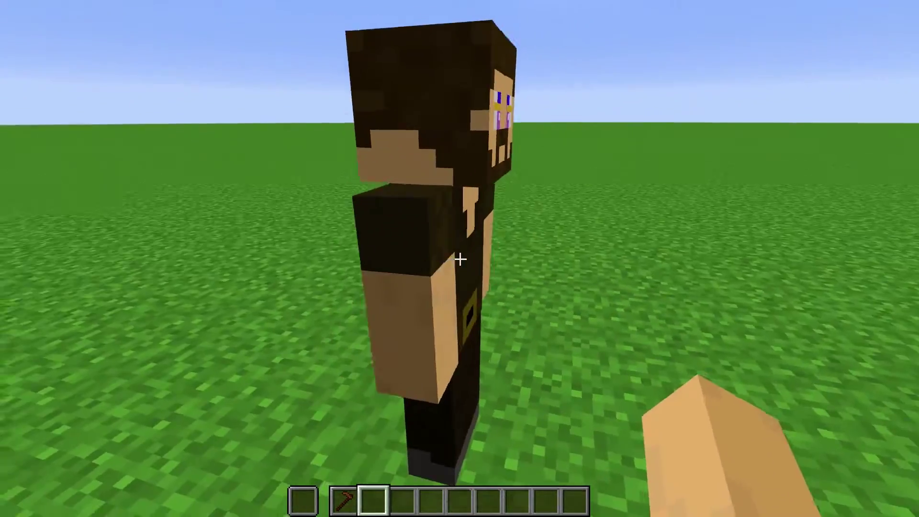
key("2")
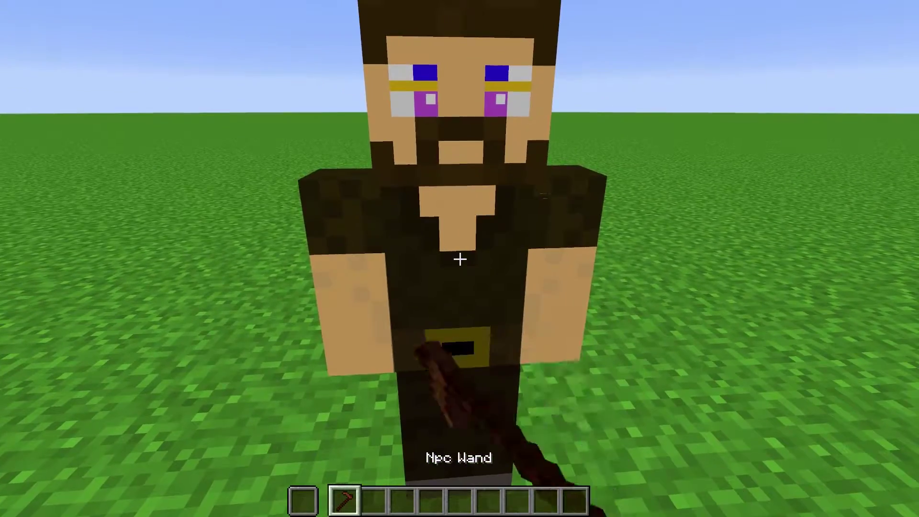
right_click(460, 258)
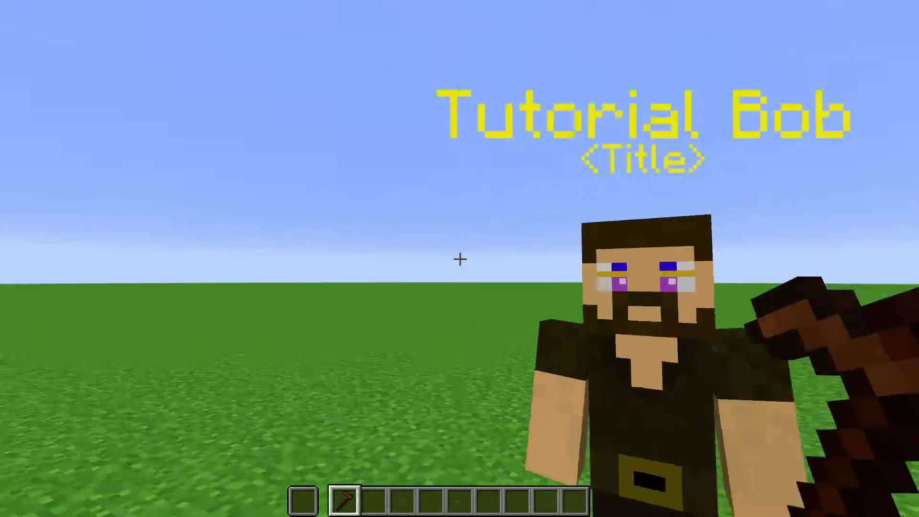
right_click(460, 258)
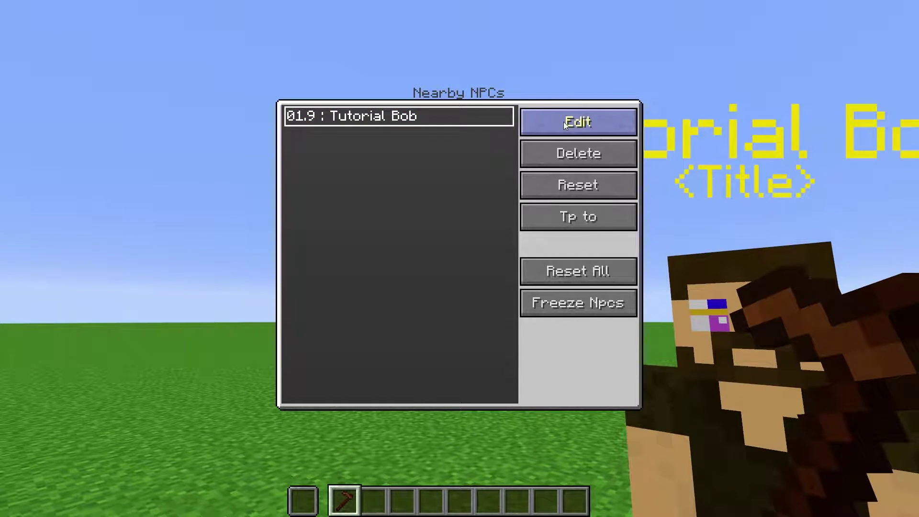
left_click(564, 123)
left_click(587, 367)
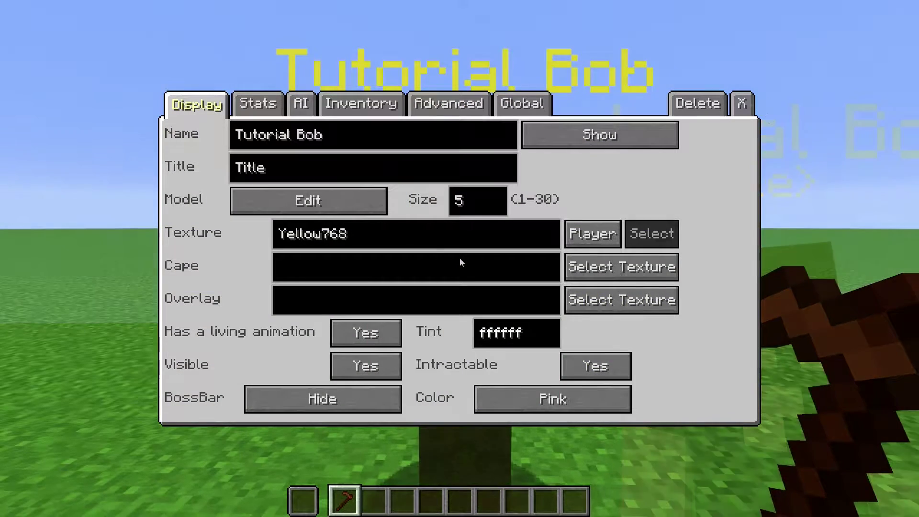
- Set BossBar to Show and view Tutorial Bob's pink boss bar in the world
left_click(345, 397)
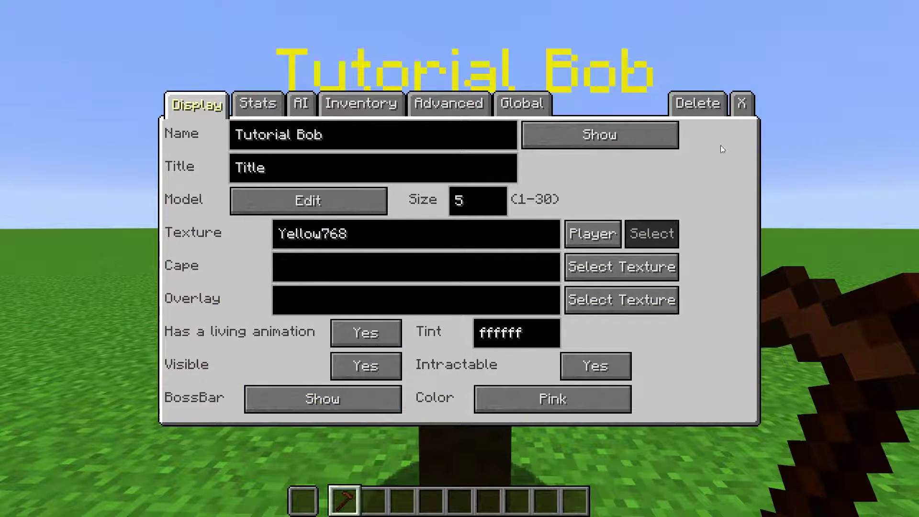
left_click(742, 103)
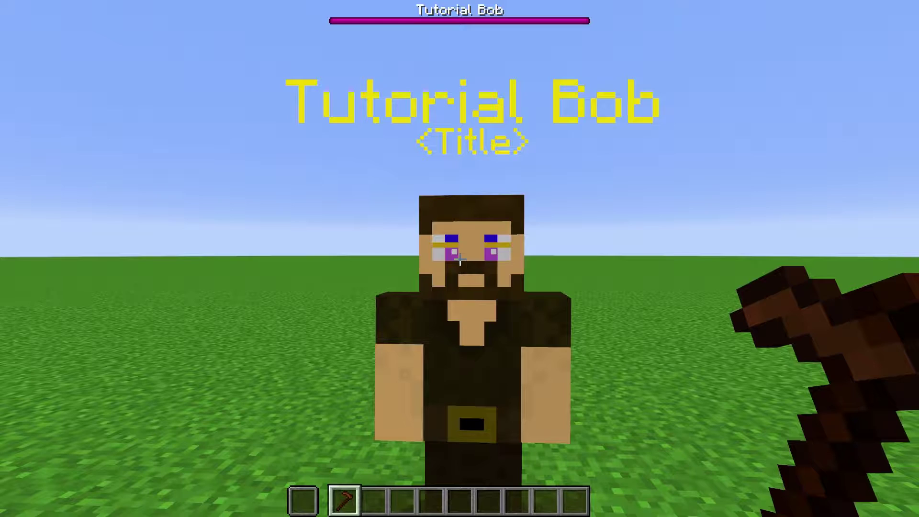
right_click(459, 259)
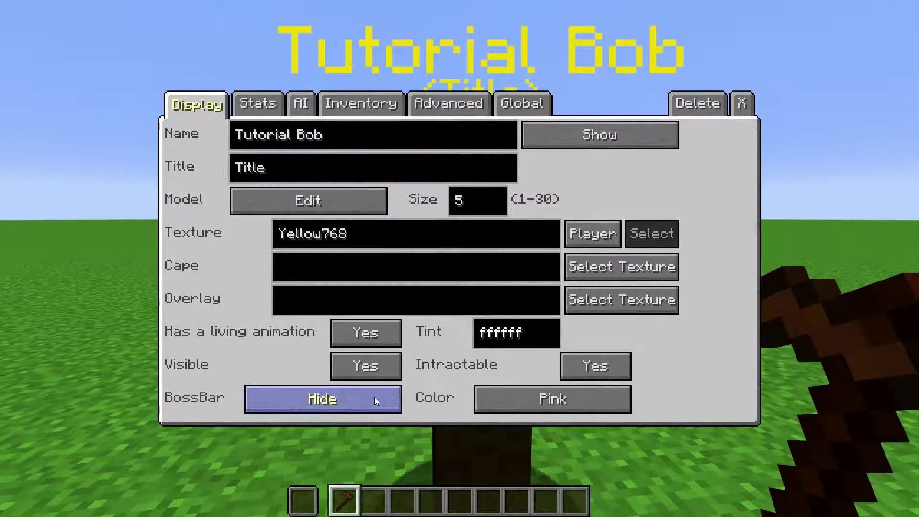
- Show Tutorial Bob's boss bar in Red, view the stacked bars, then open Clyde's settings
left_click(374, 397)
left_click(510, 396)
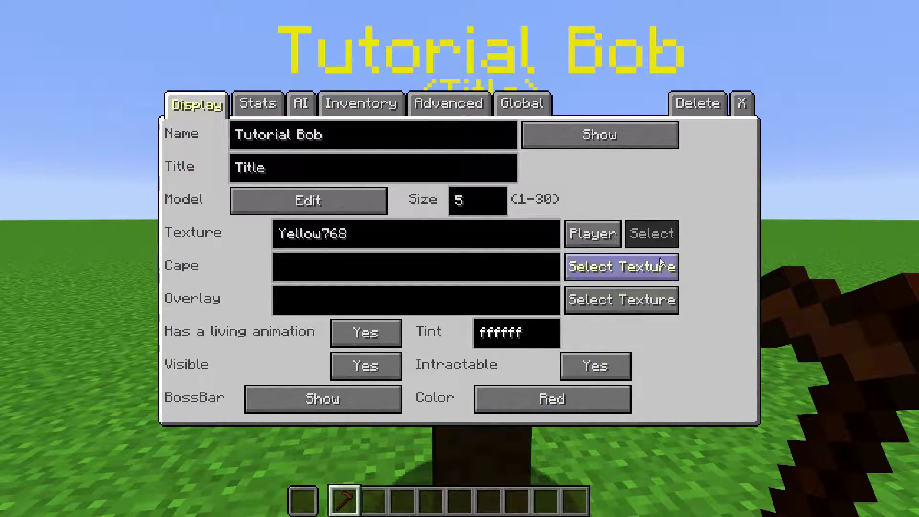
key("Escape")
right_click(459, 259)
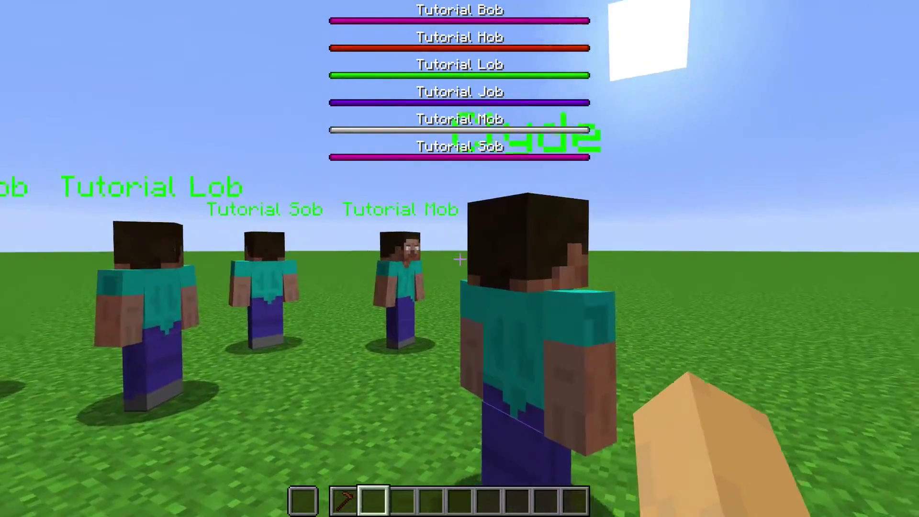
key("1")
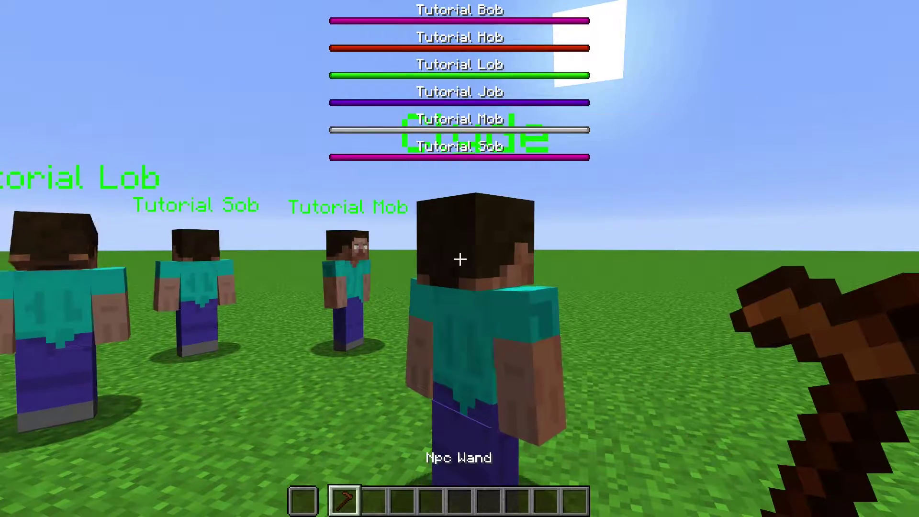
right_click(460, 259)
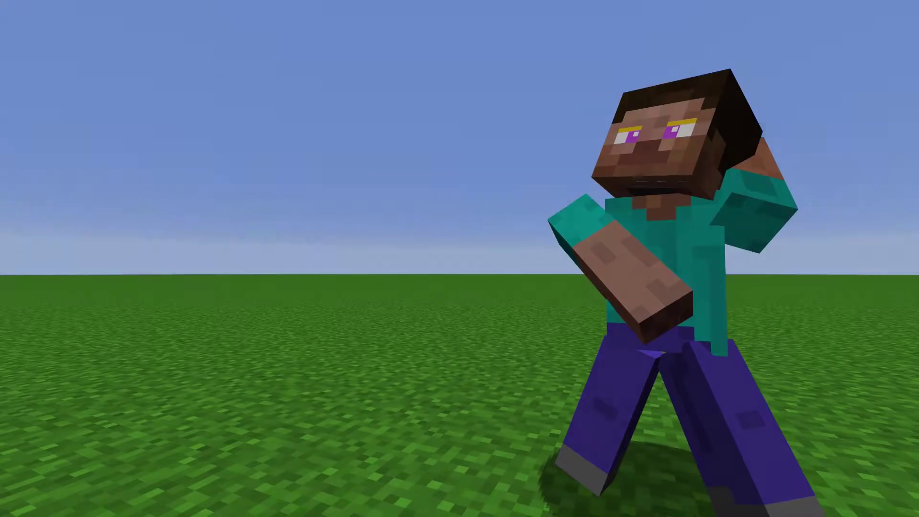